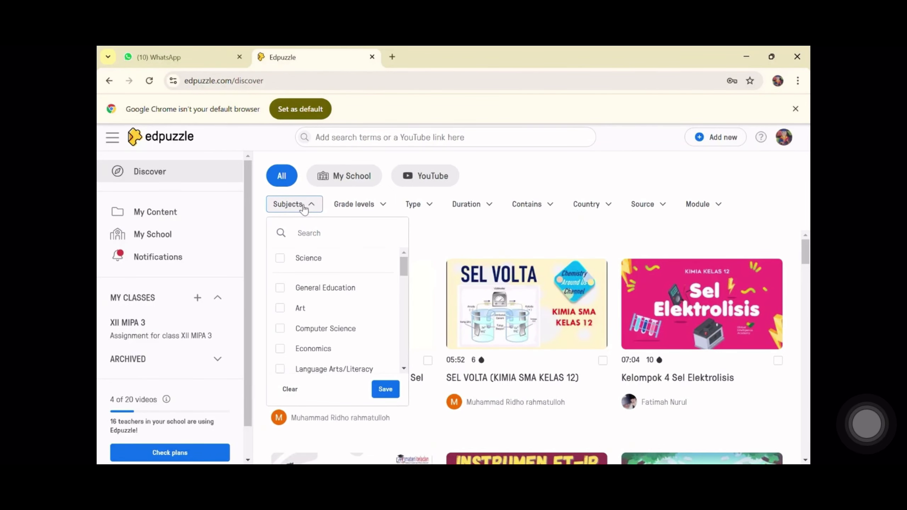
- Look through the options of the Subjects, Grade levels, Type, Duration and Contains filters on the Discover page
click(303, 207)
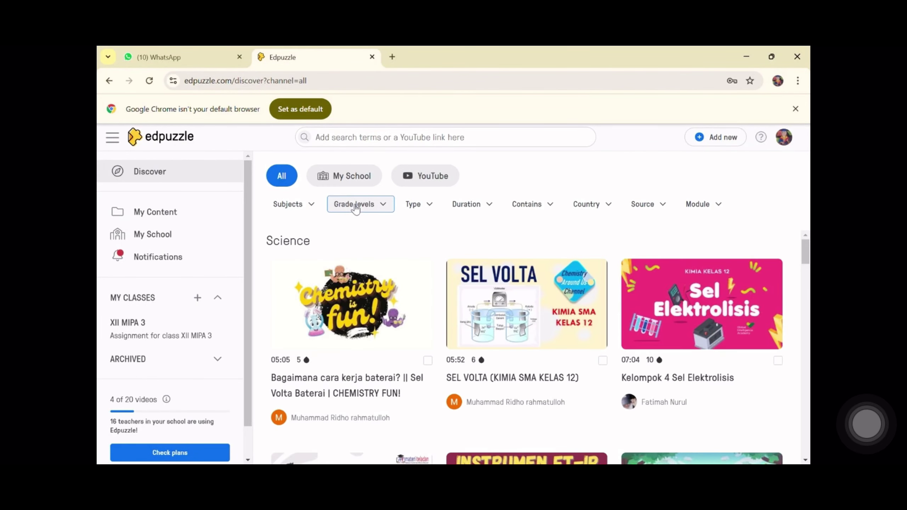
click(356, 206)
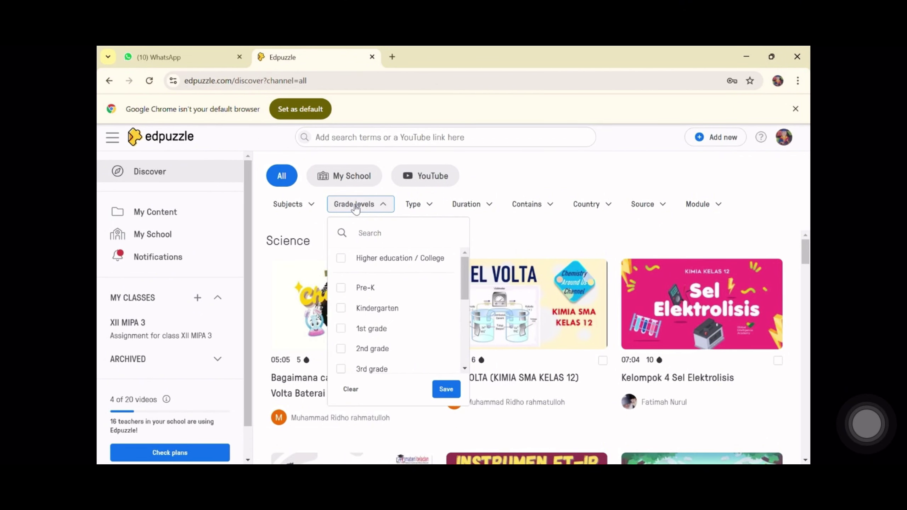
click(355, 205)
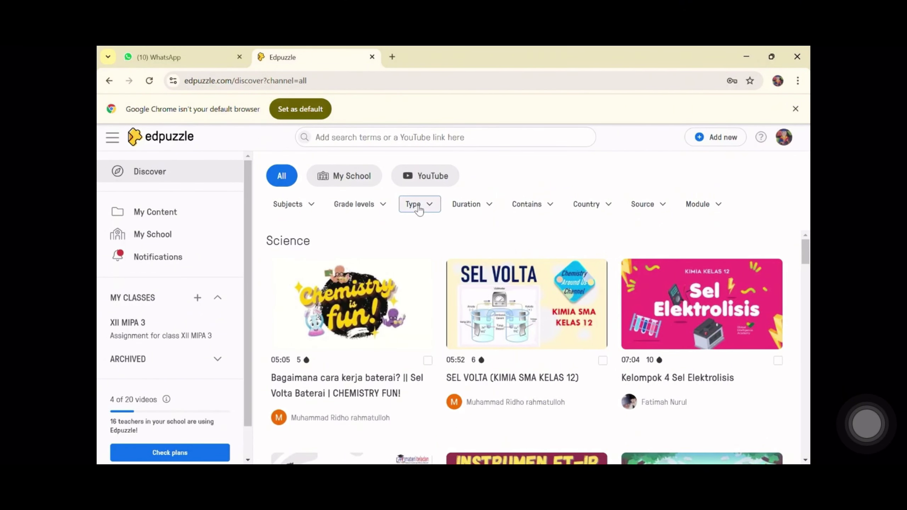
click(417, 208)
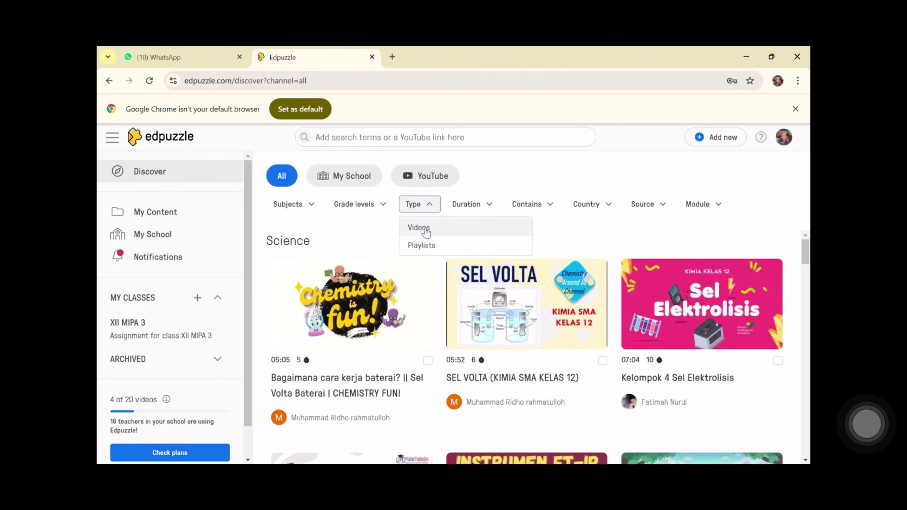
click(477, 206)
click(478, 206)
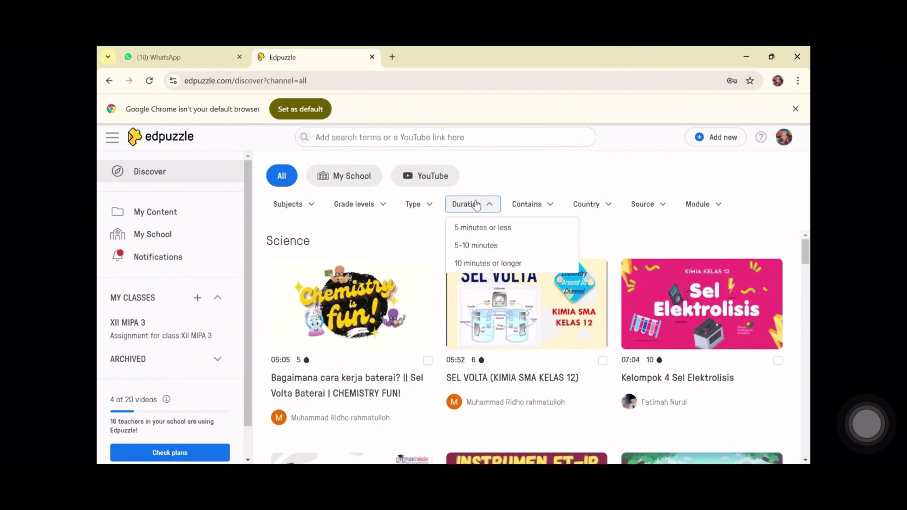
click(545, 204)
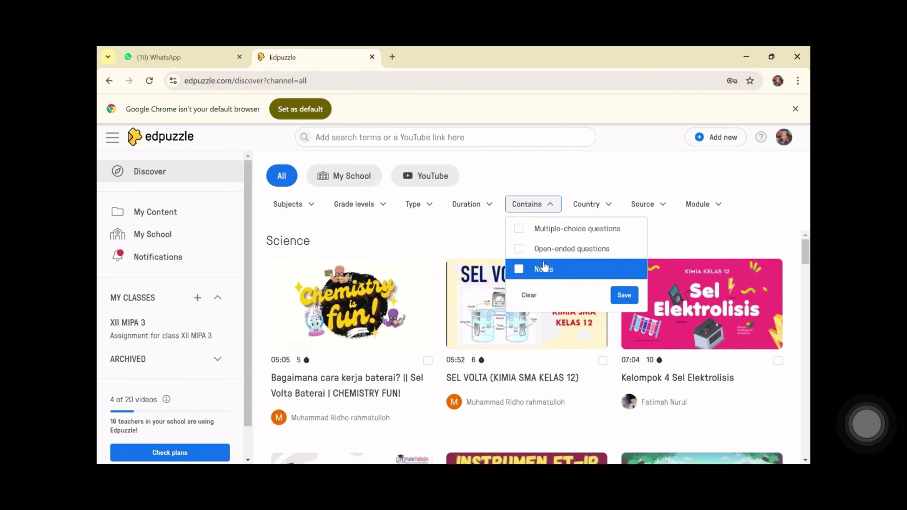
click(594, 194)
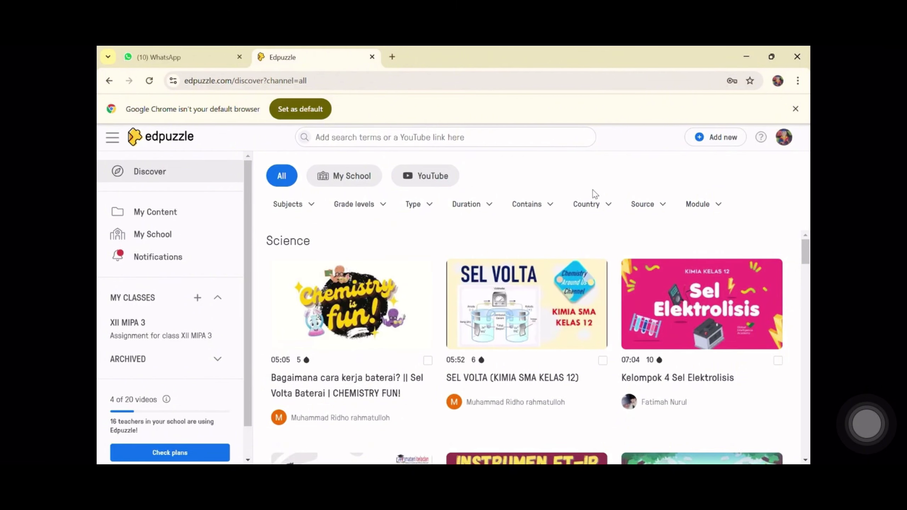
- Search the Country filter for "korea" and clear the filter again
click(595, 214)
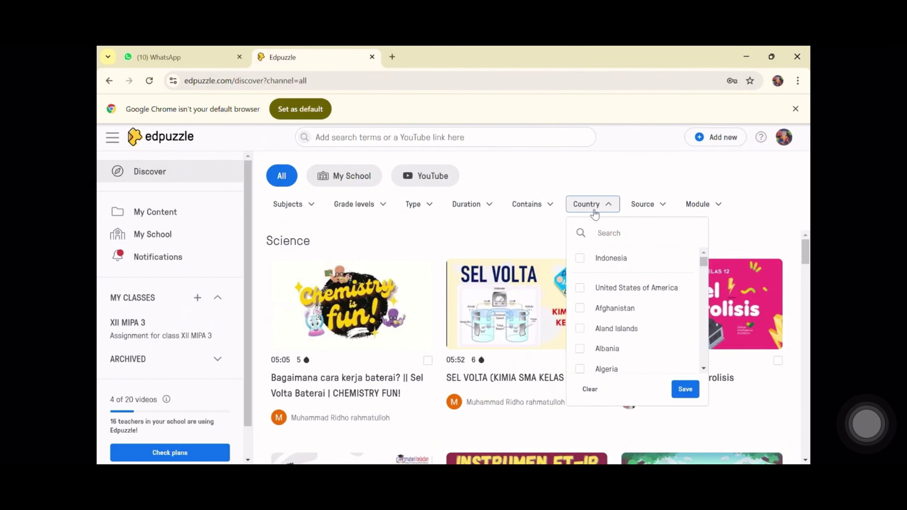
click(606, 235)
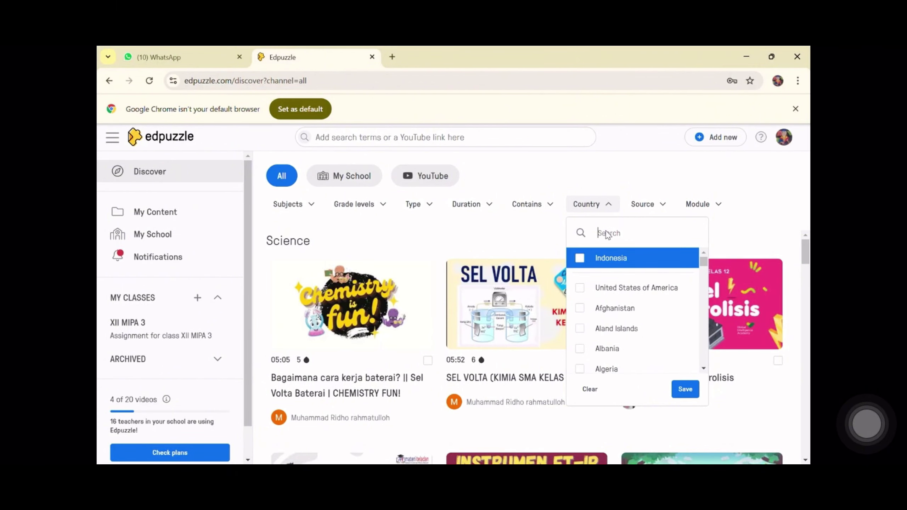
text(korea)
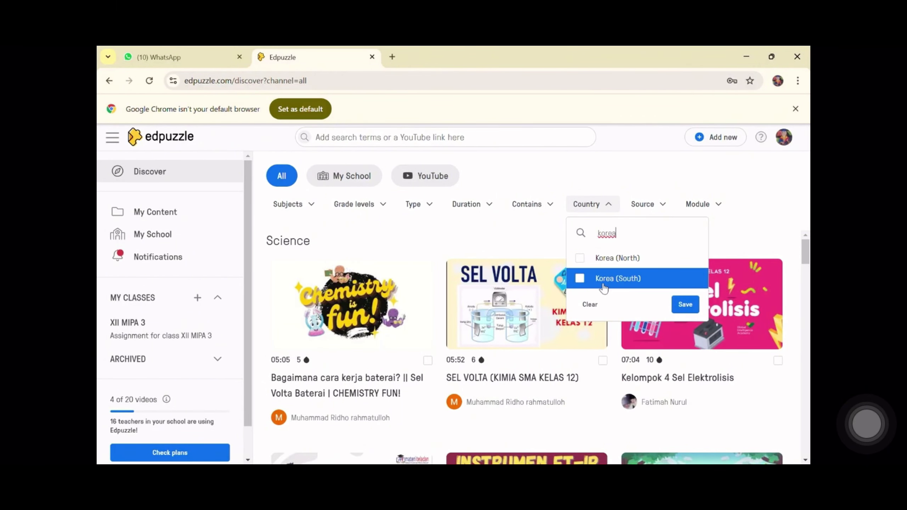
click(591, 306)
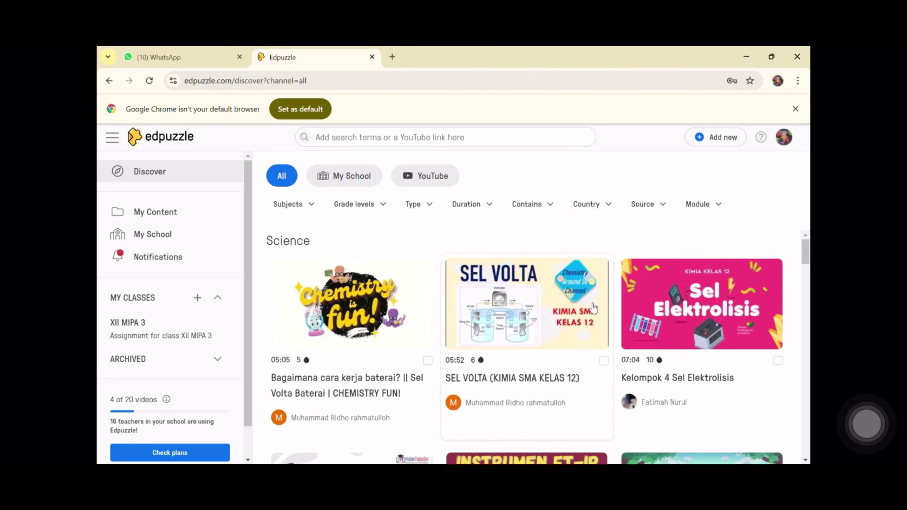
- Check the options of the Source and Module filters on the Discover page
click(647, 206)
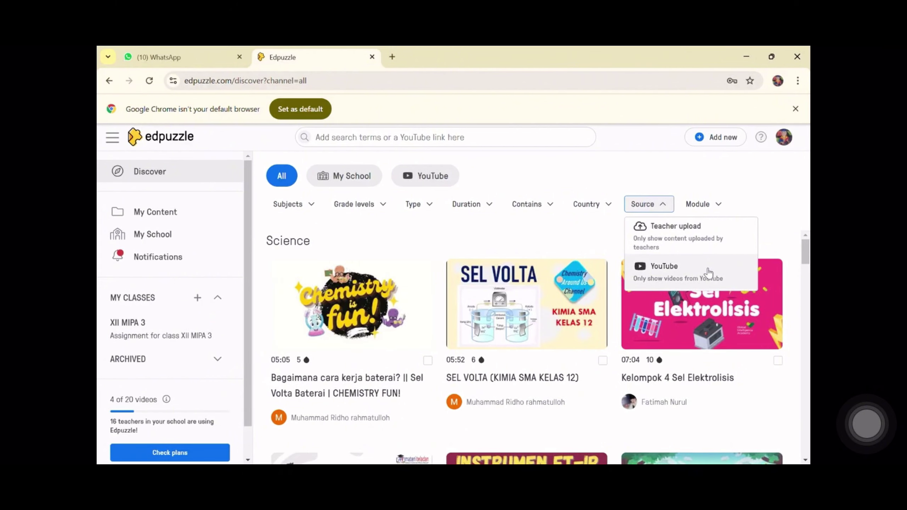
click(701, 204)
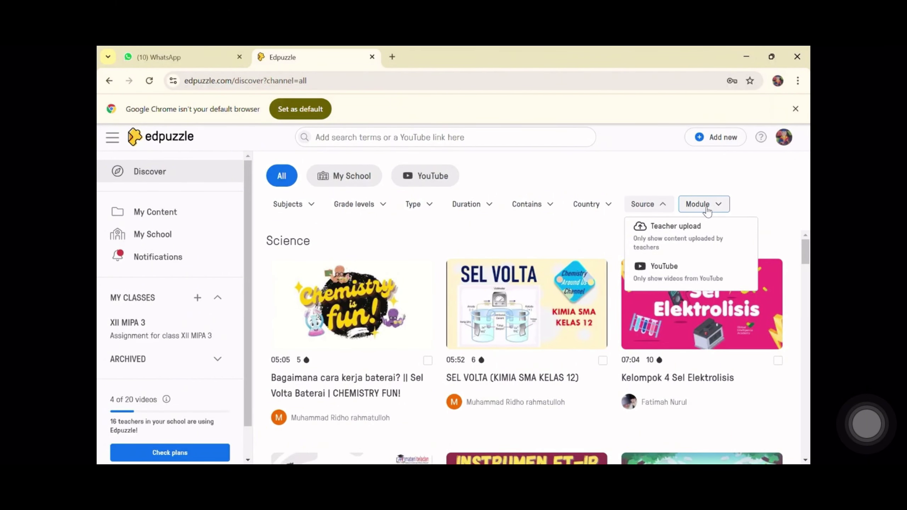
click(692, 177)
- Open My Content and look through its video list and the Folders, Videos and Playlists categories
click(171, 212)
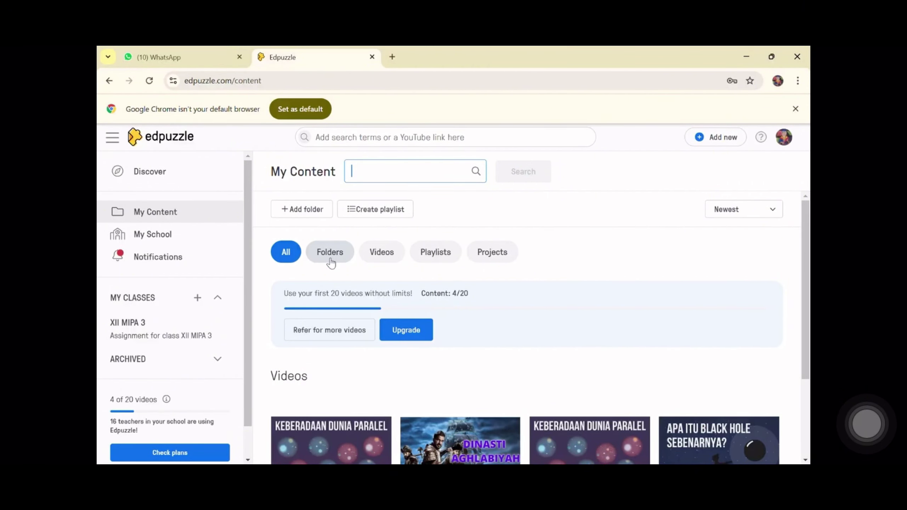
scroll(804, 460, down, 3)
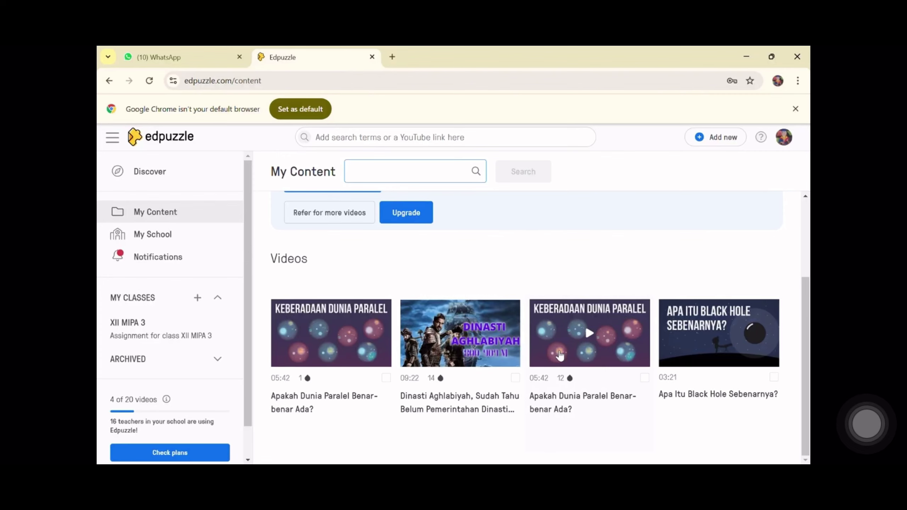
click(805, 197)
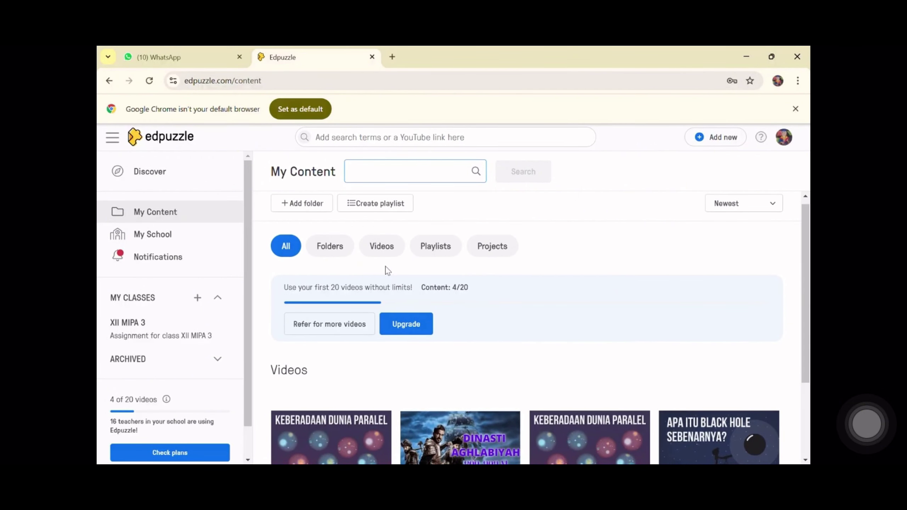
click(349, 250)
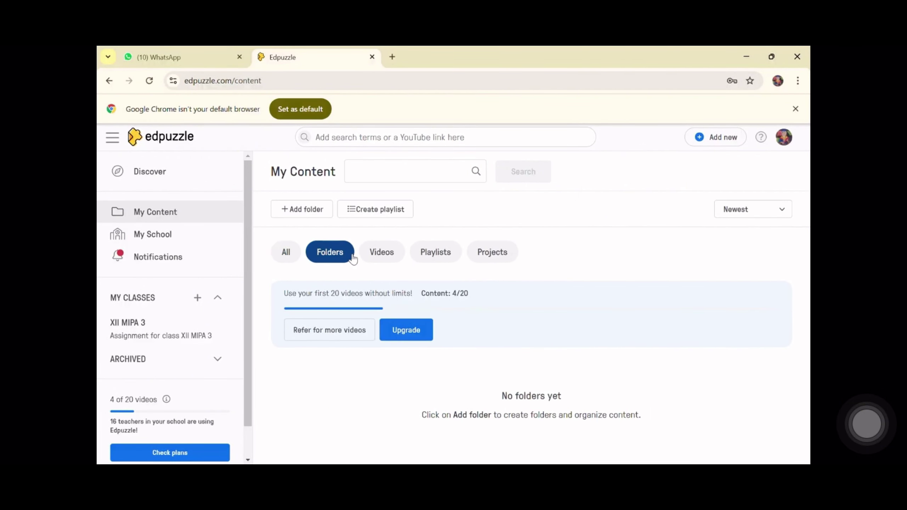
click(383, 260)
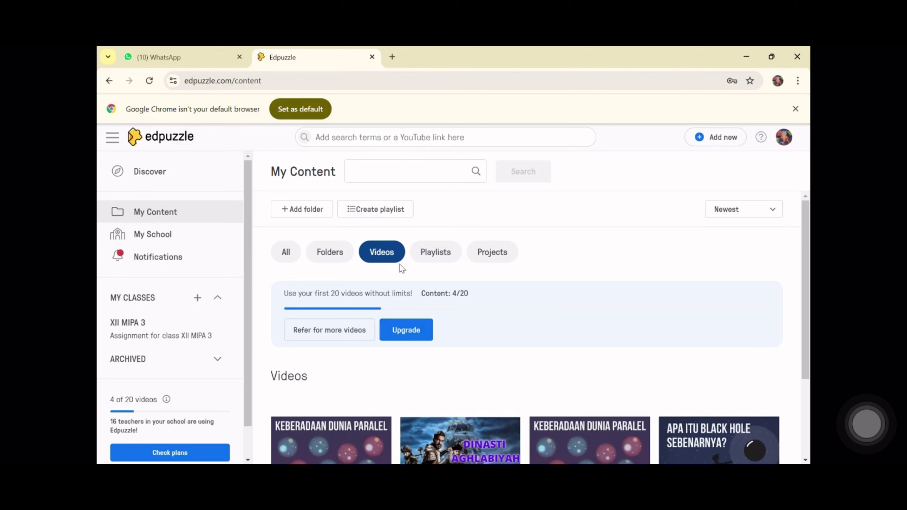
click(440, 259)
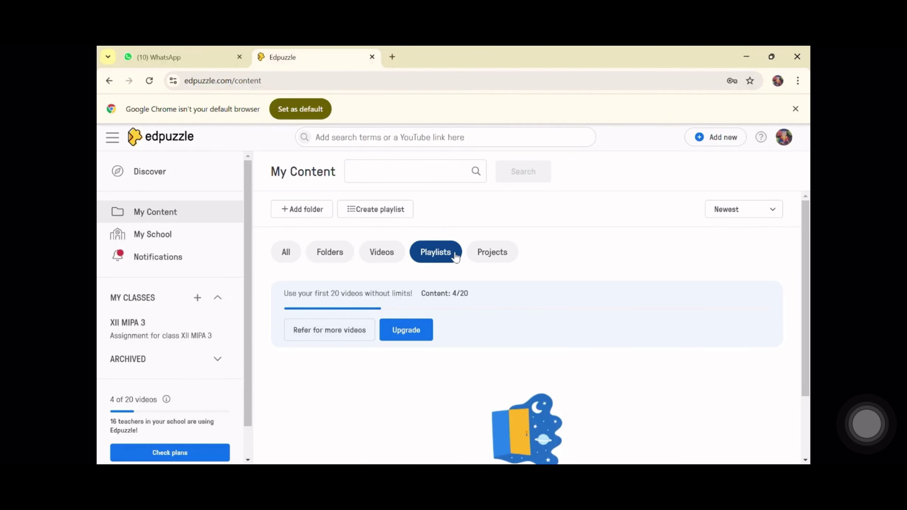
- Open My School and look through the list of teachers
click(166, 245)
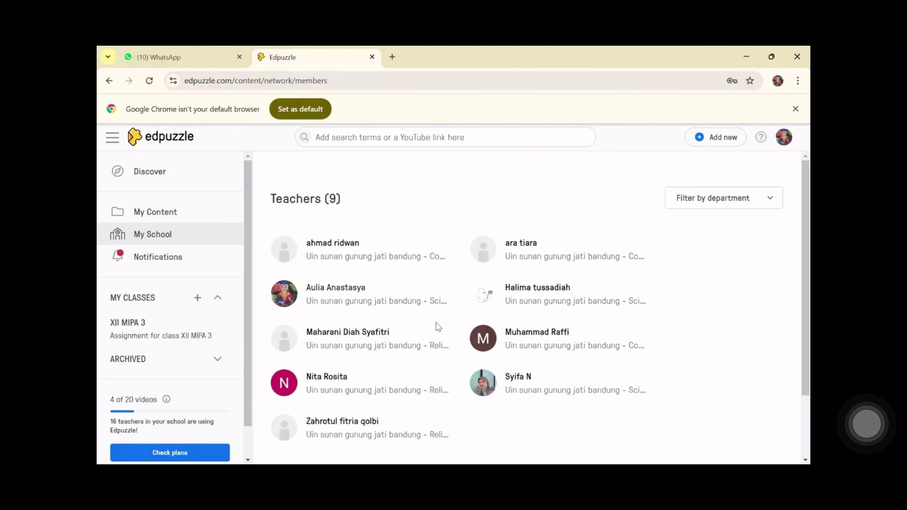
click(805, 459)
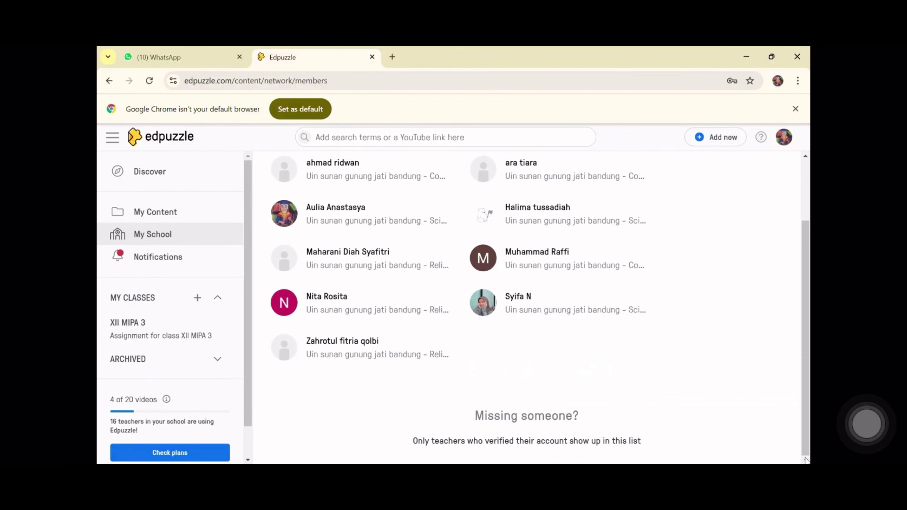
- Open the XII MIPA 3 class and filter its assignments to the completed ones
click(161, 337)
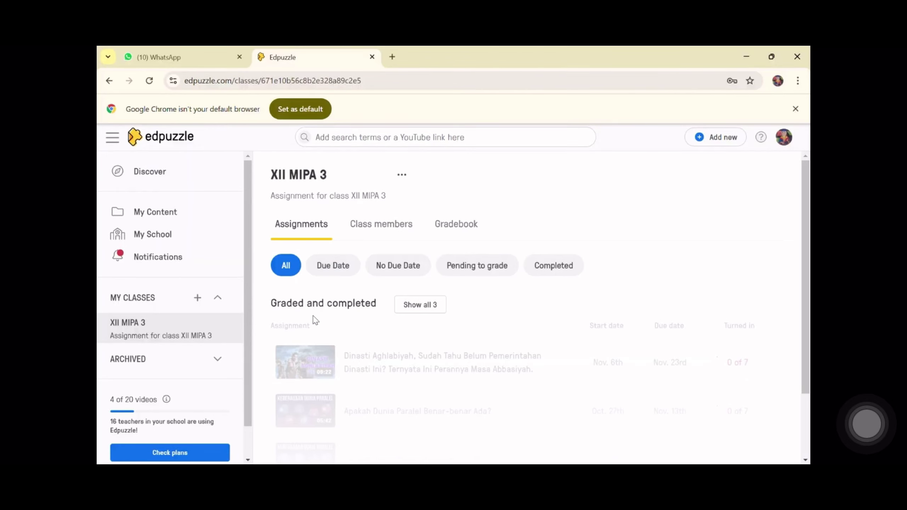
click(805, 461)
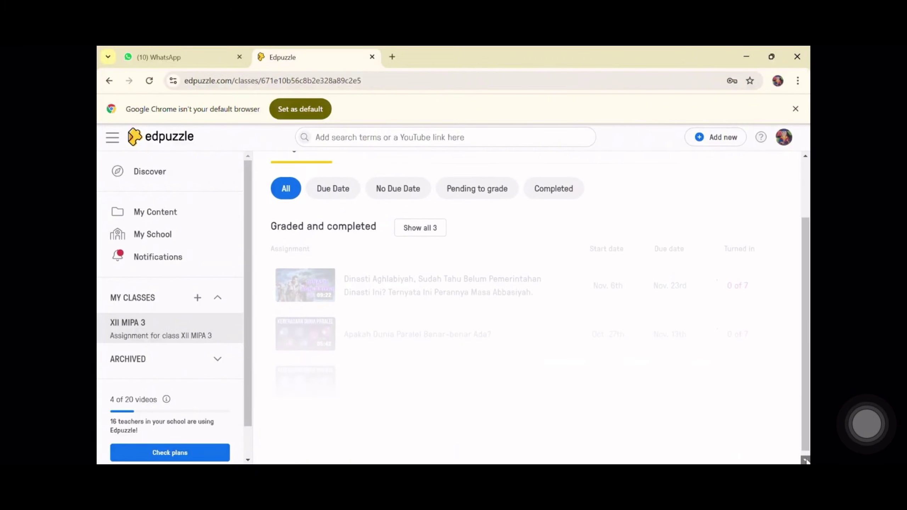
click(805, 460)
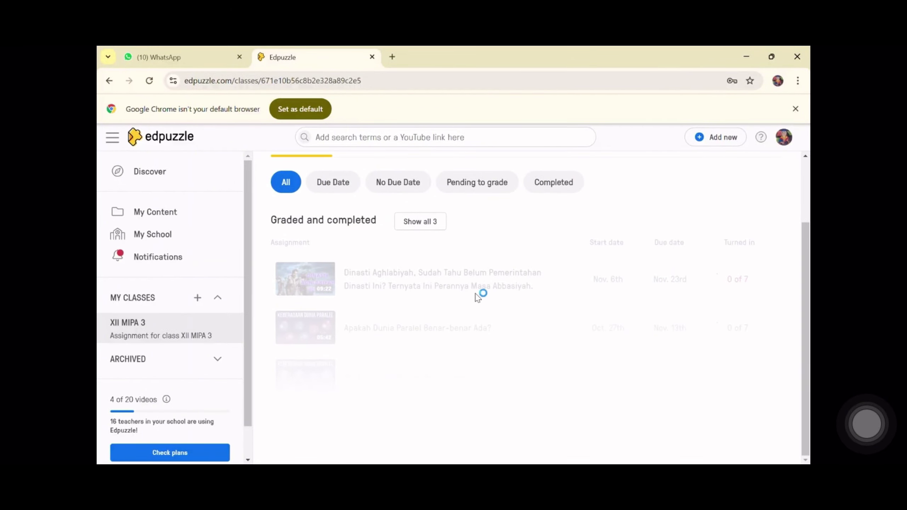
click(806, 157)
click(554, 249)
scroll(464, 250, down, 1)
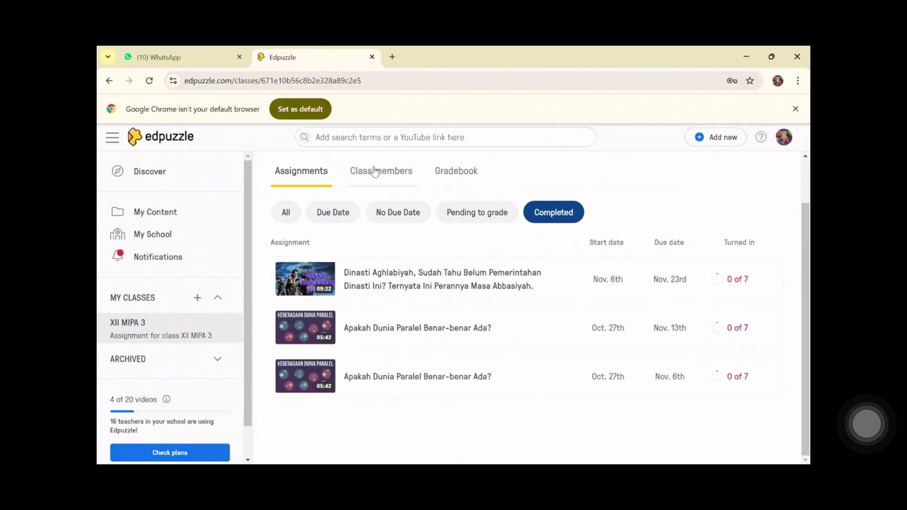
- Review the student list among the class members of XII MIPA 3 and check the class gradebook
click(373, 170)
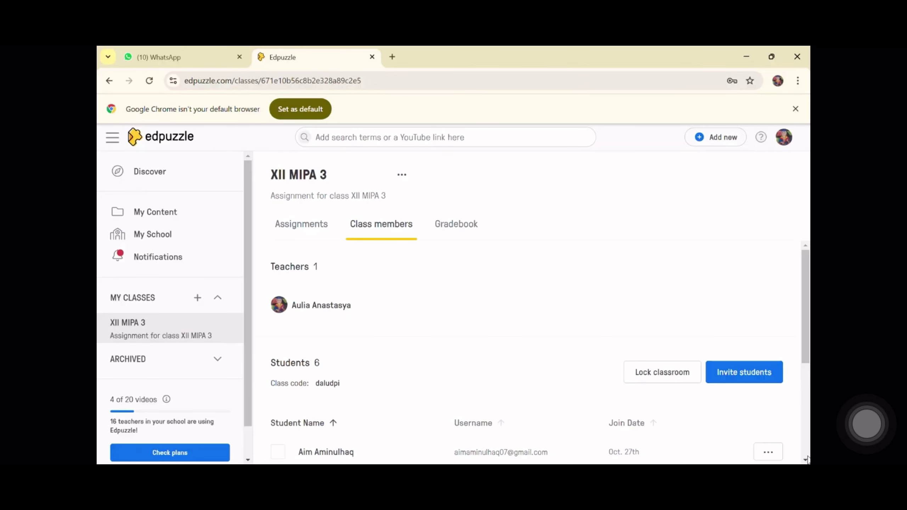
scroll(806, 459, down, 5)
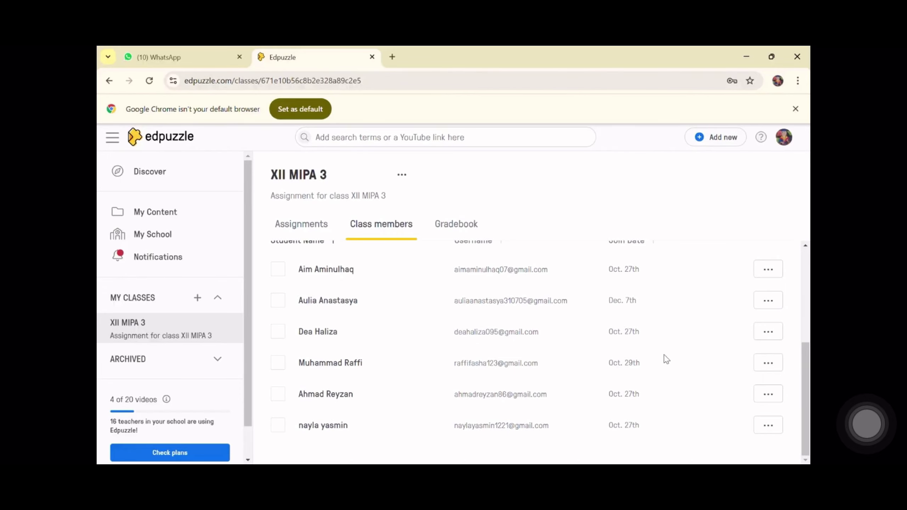
click(453, 224)
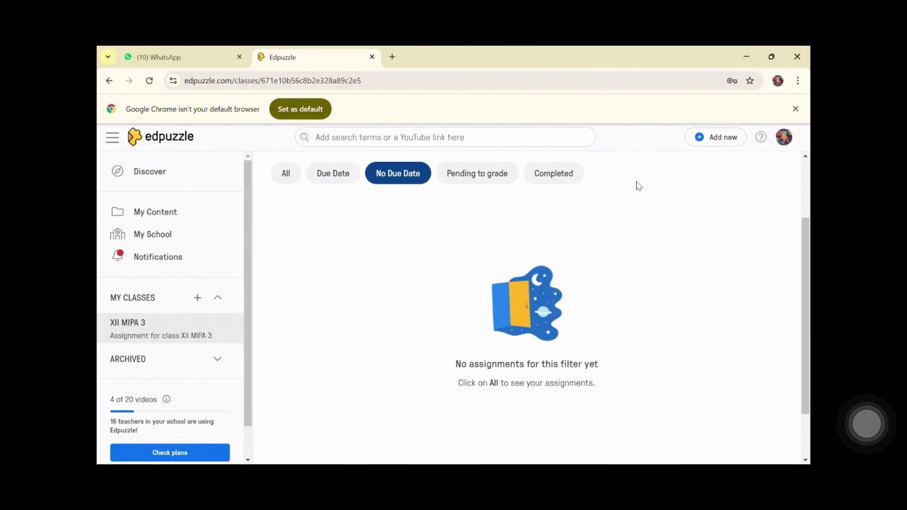
- Show the available options for adding new content or classes
click(714, 141)
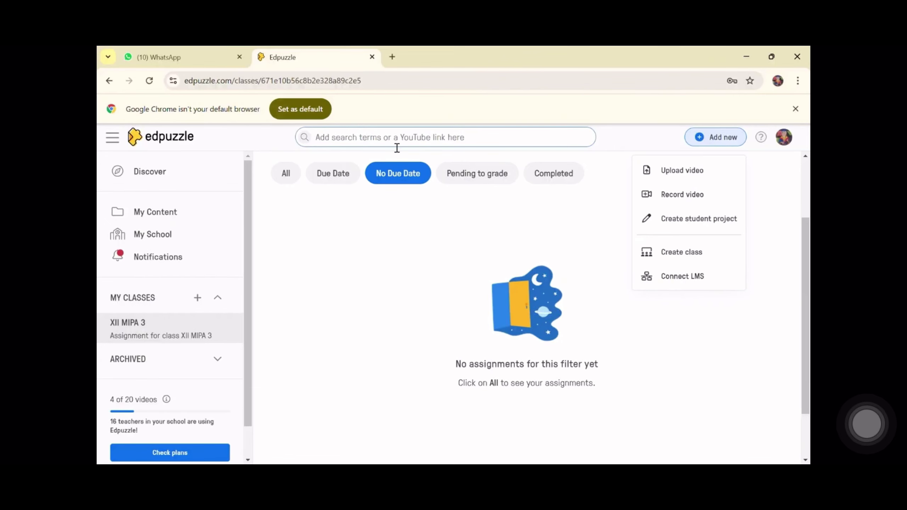
click(207, 61)
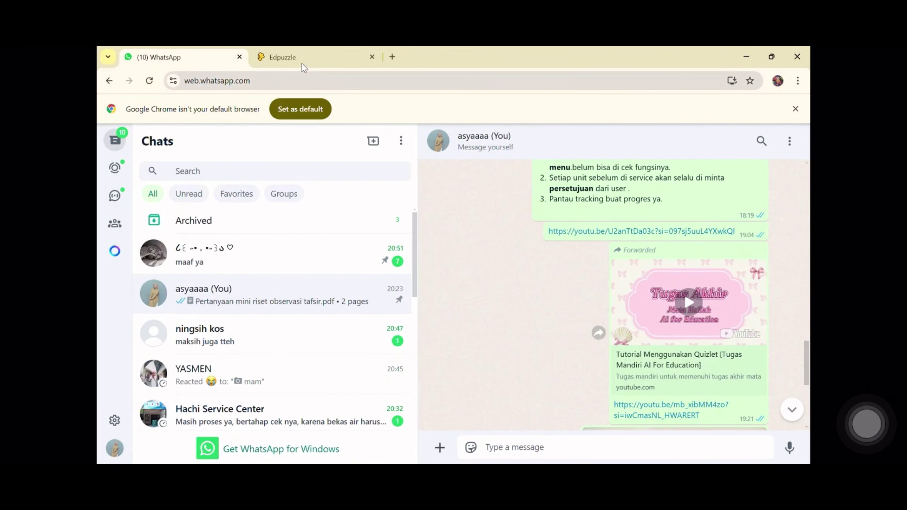
click(284, 57)
click(409, 138)
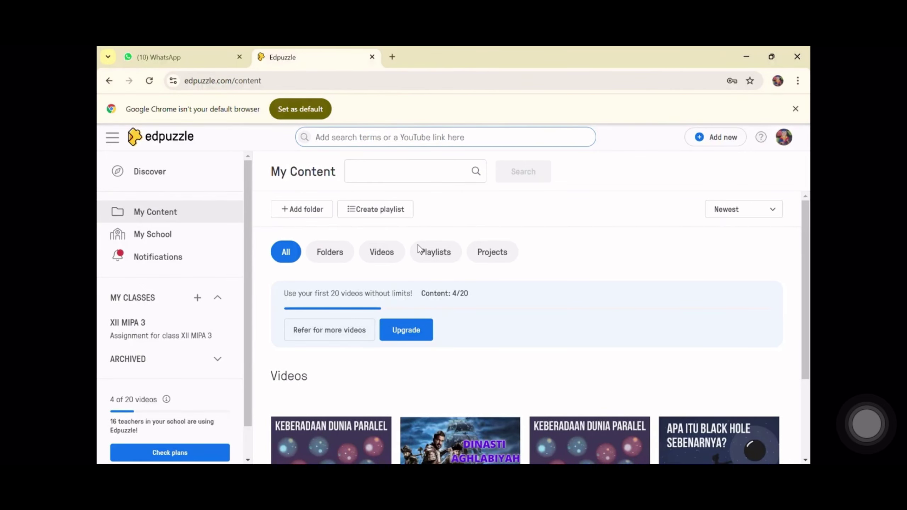
text(https://youtu.be/U2anTtDa03c?si=097sj5uuL4YXwkQI)
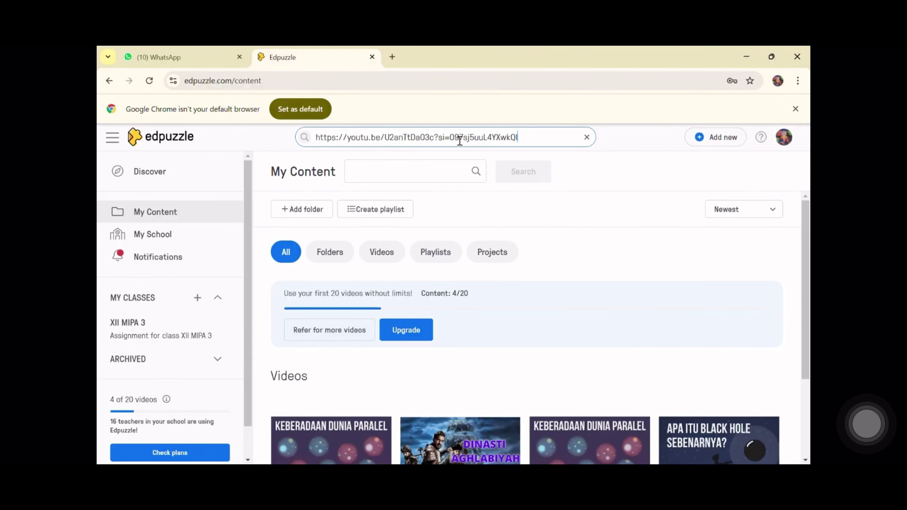
key(Return)
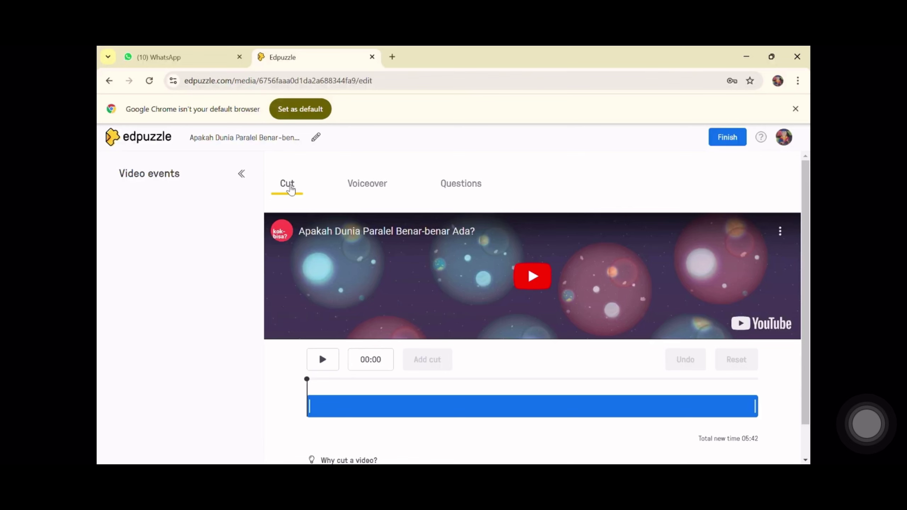
- Look through the video editor's question, note, voiceover and cut options
click(445, 185)
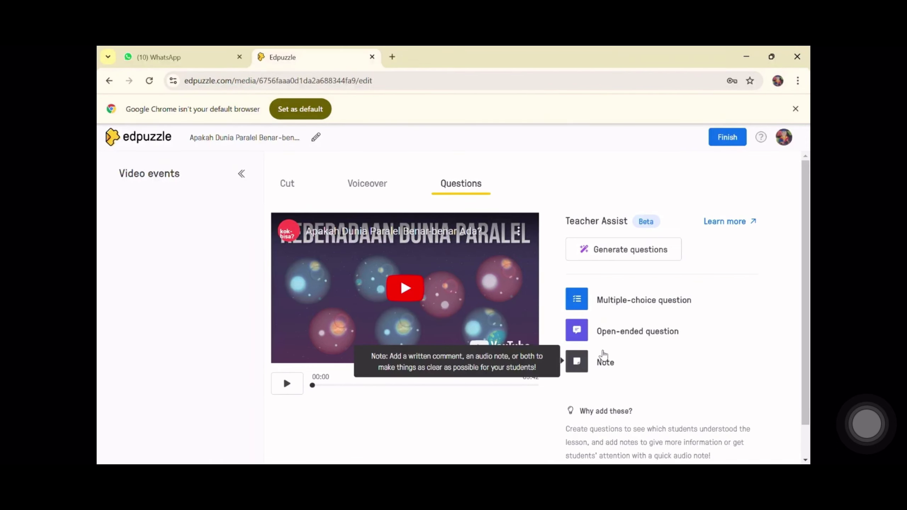
click(599, 359)
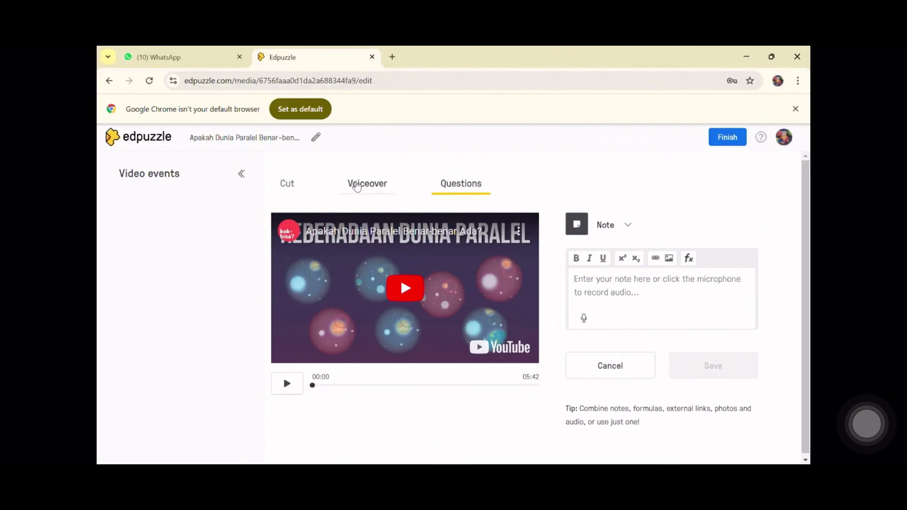
click(357, 185)
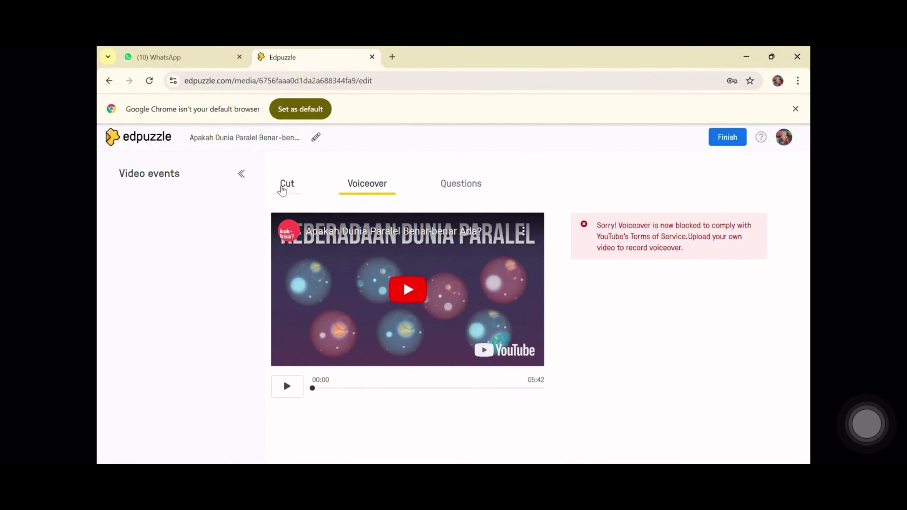
click(283, 189)
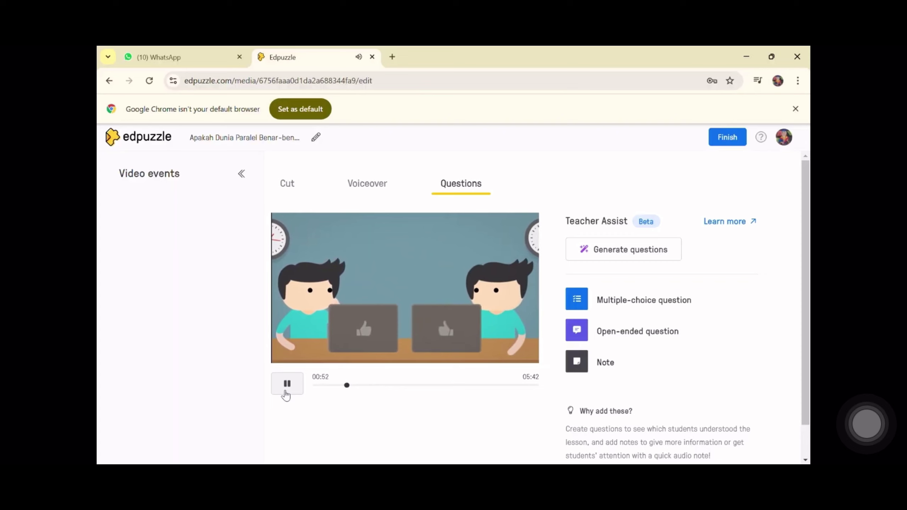
- Save a note at 00:54 reading "I honestly obsessed with this kind of things, the more i discover the more i feels like i don't know anything"
click(286, 393)
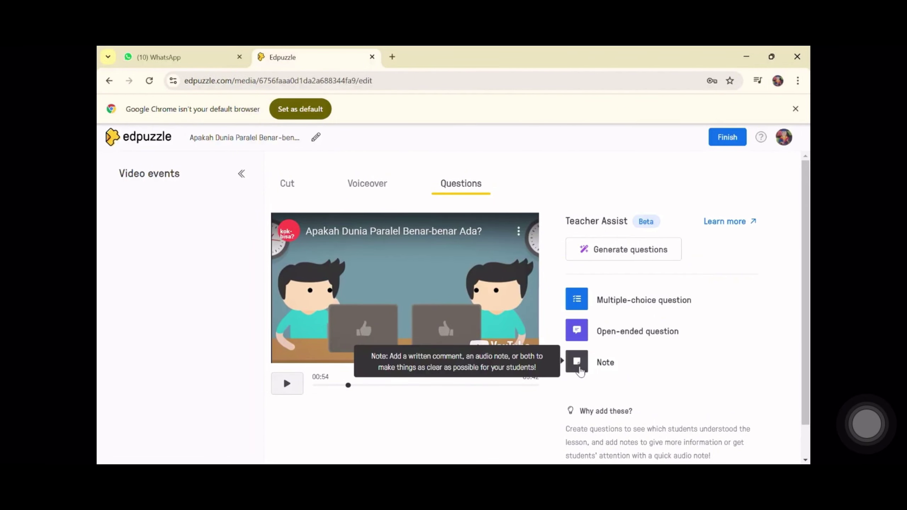
click(578, 368)
click(599, 297)
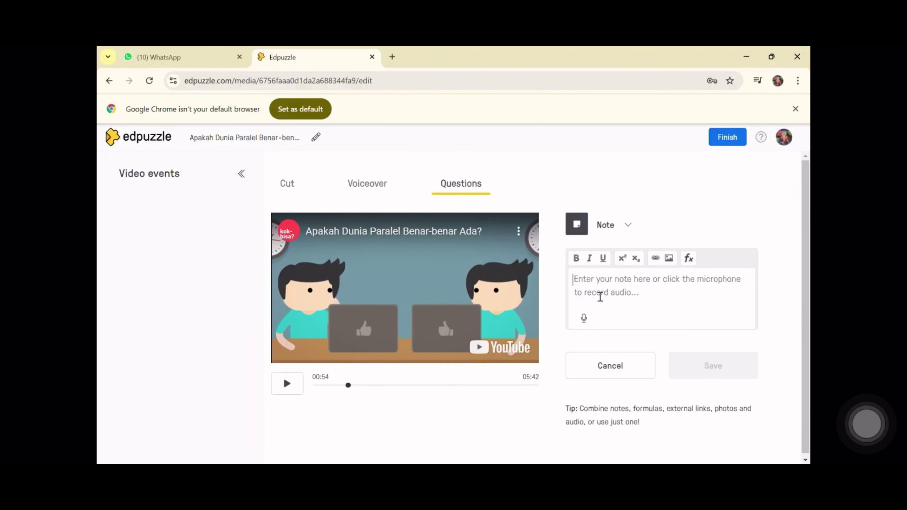
text(I honestly obsessed with )
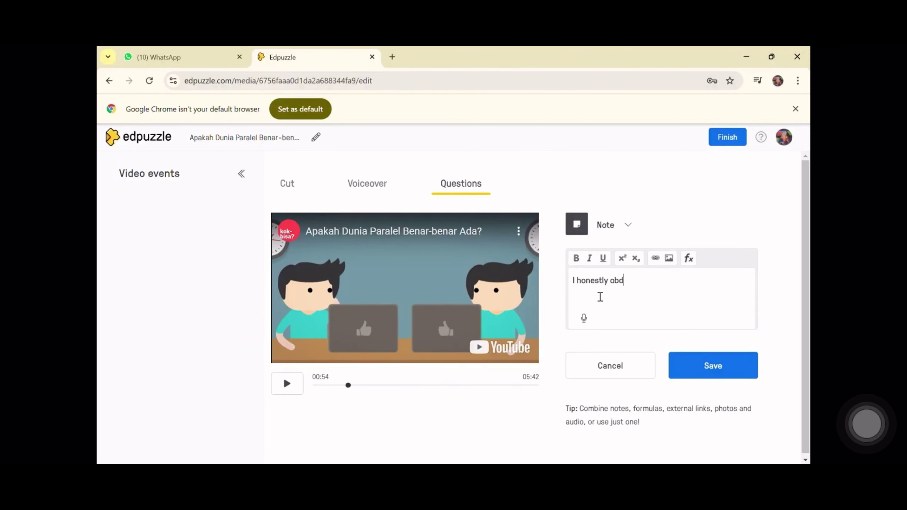
text(this kind of )
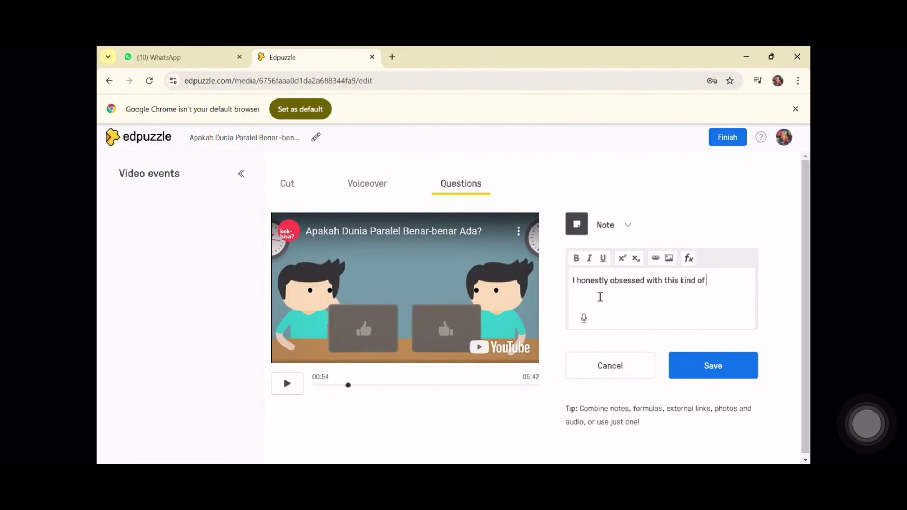
text(things, the more i disco)
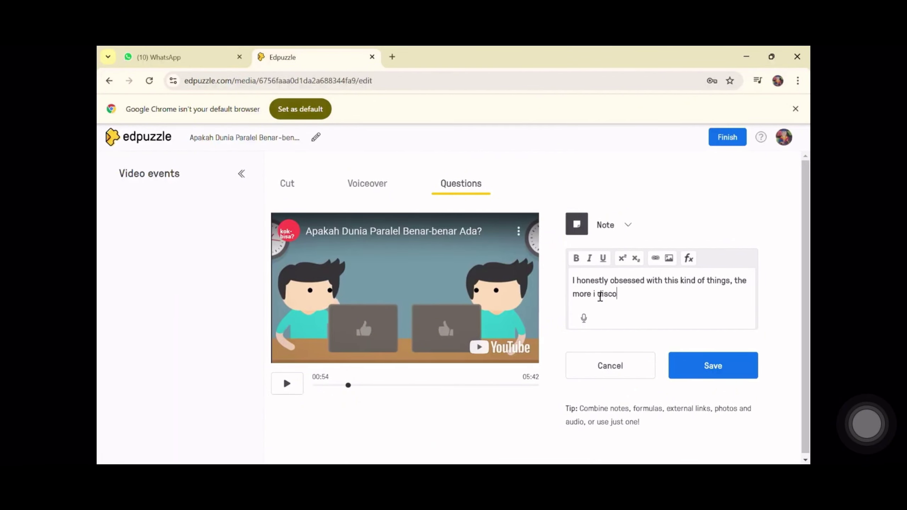
text(ver the more i feels like i)
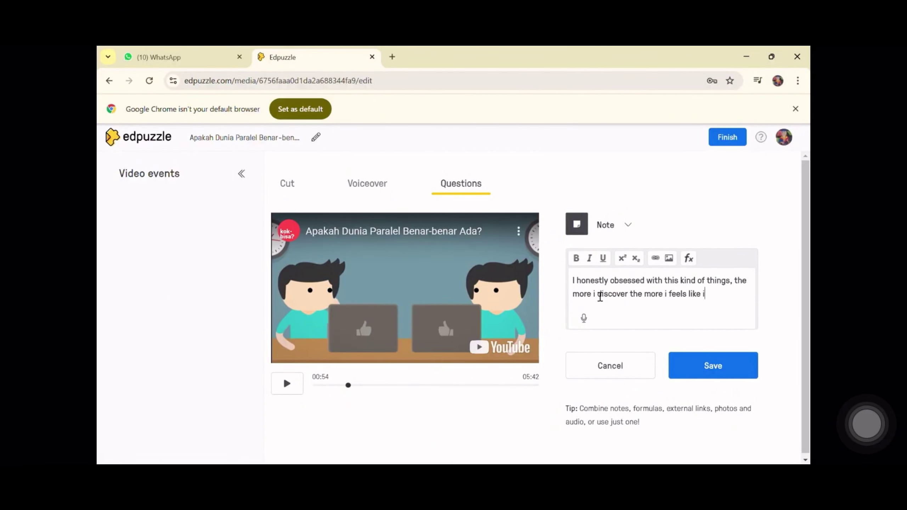
text( don't know anything)
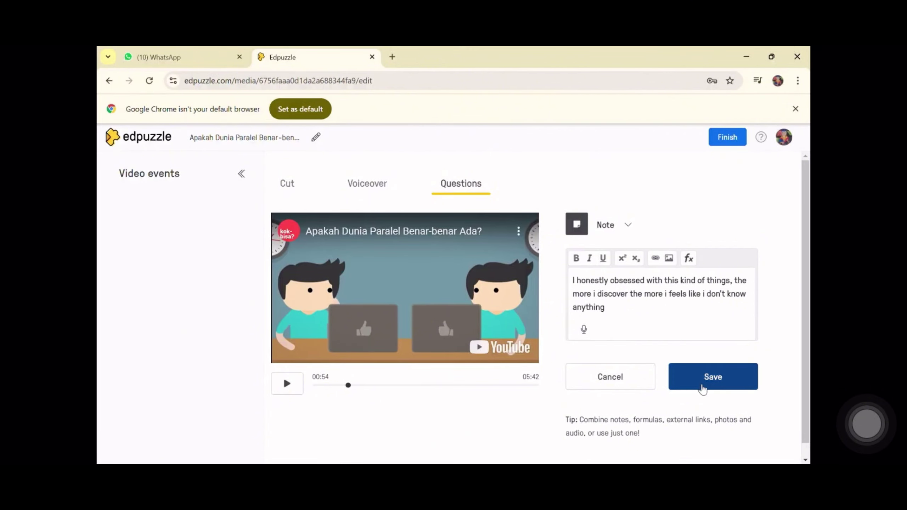
click(702, 389)
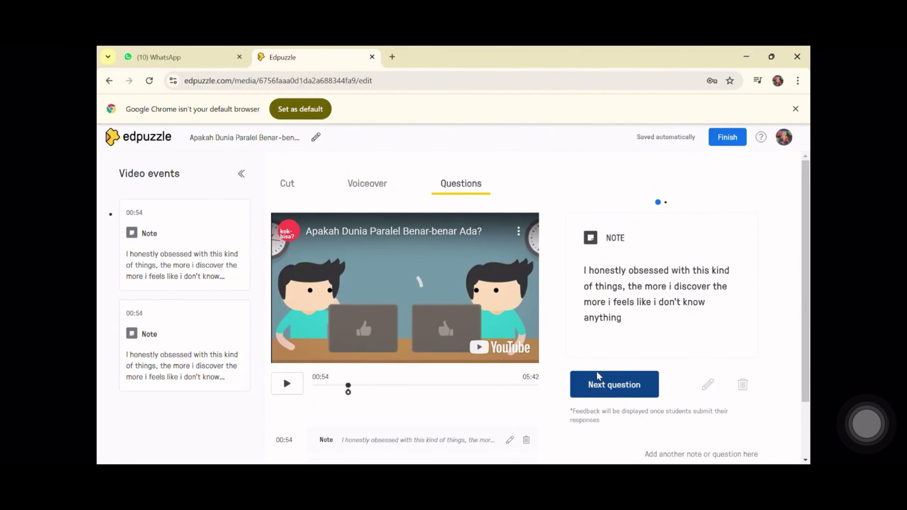
- Continue the video to 00:59 and write the open-ended question "Apa yang kalian ketahui tentanf dunia paralel?"
click(599, 376)
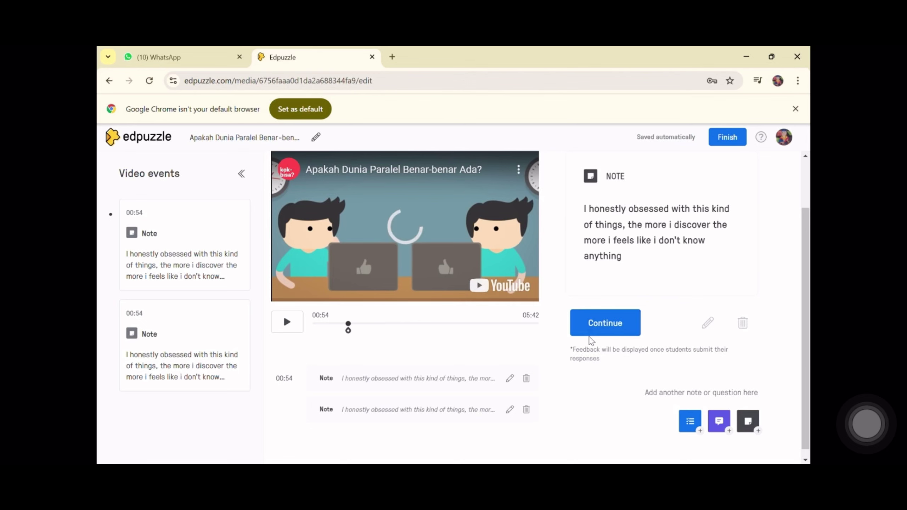
click(600, 325)
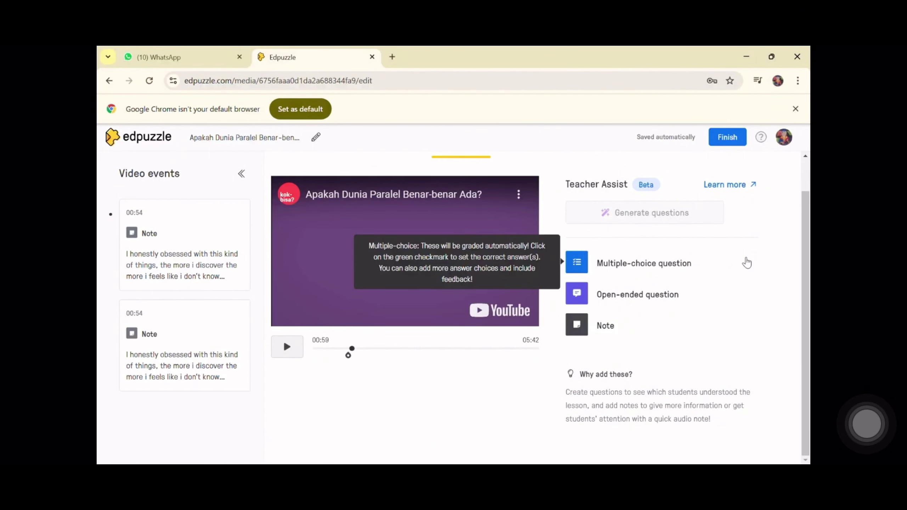
click(615, 291)
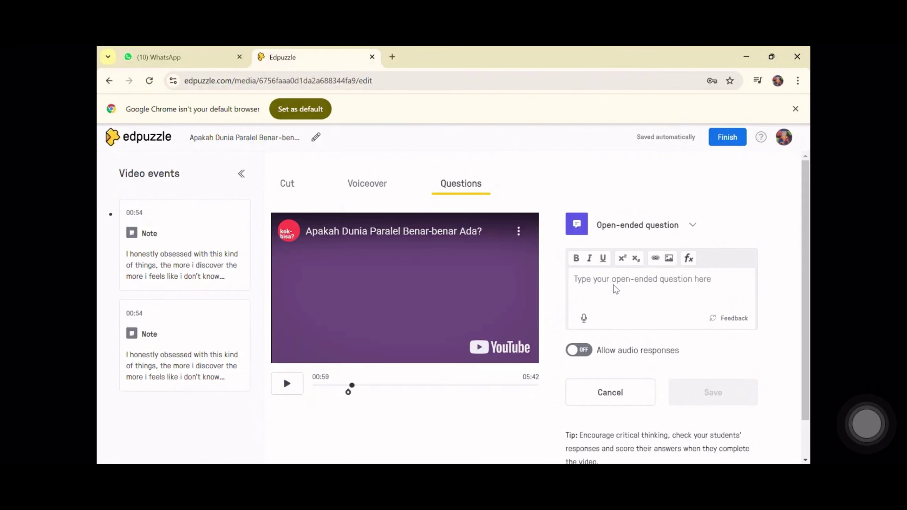
text(Apa yang )
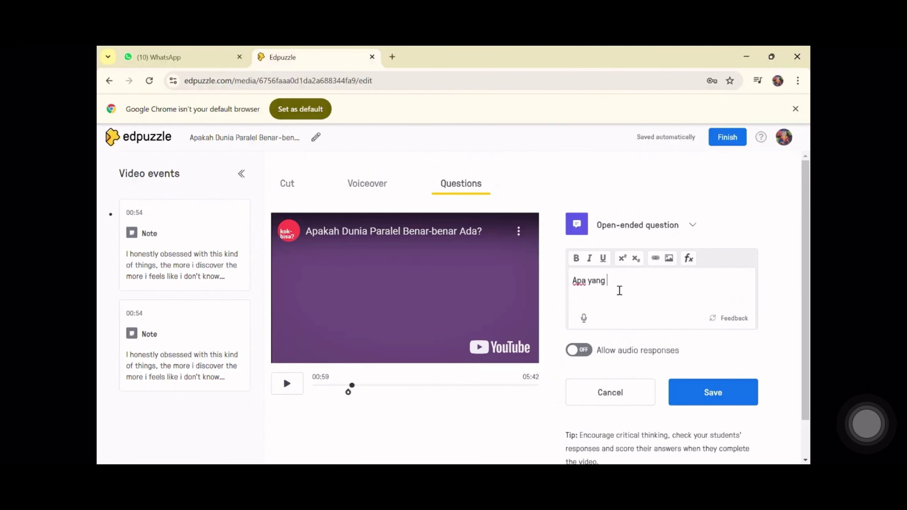
text(kalian ketahui tentanf dun)
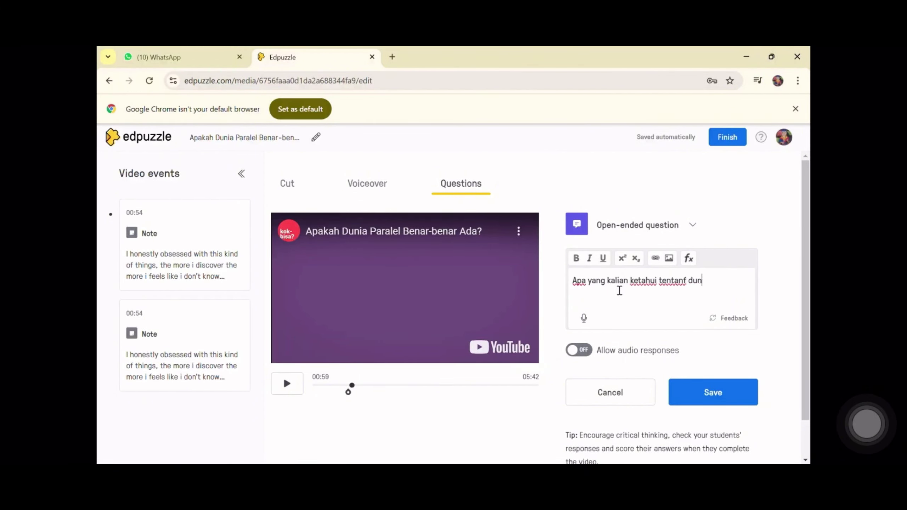
text(ia paralel?)
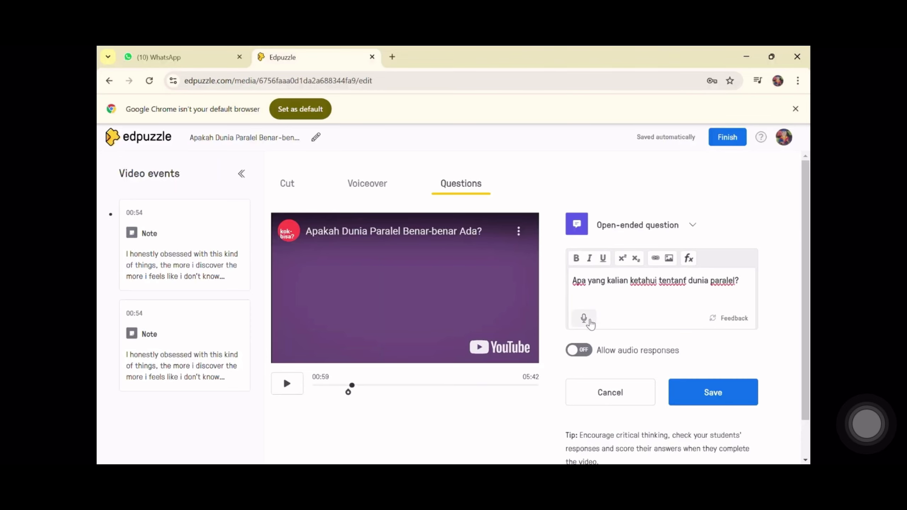
- Allow audio responses, correct "tentanf" to "tentang" and save the open-ended question
click(586, 353)
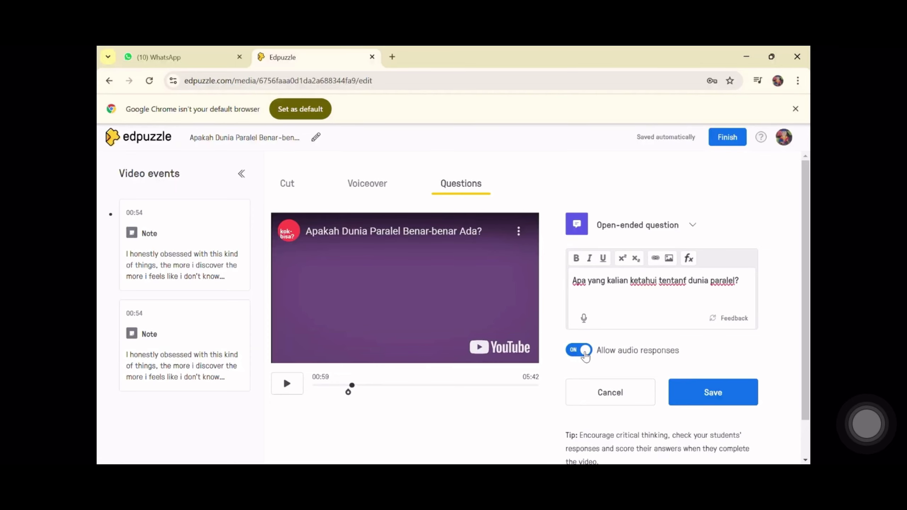
double_click(677, 285)
text(tentang)
click(717, 393)
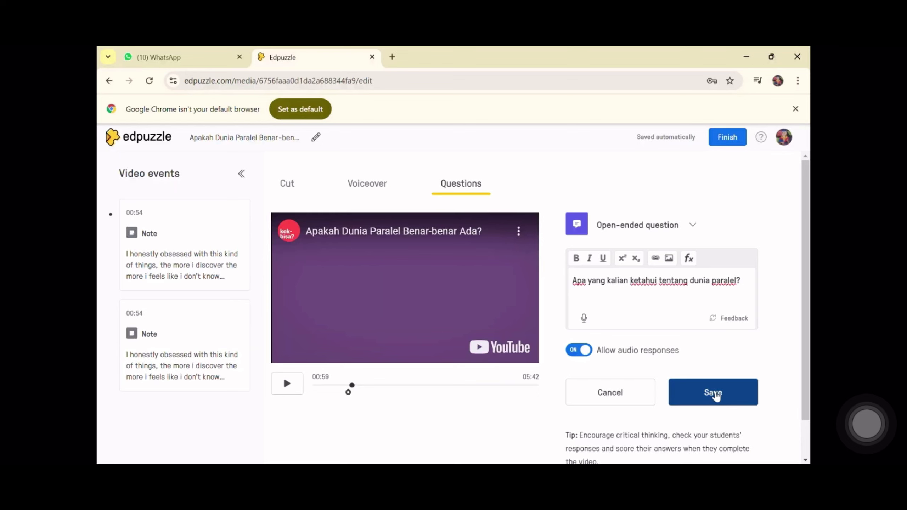
click(714, 394)
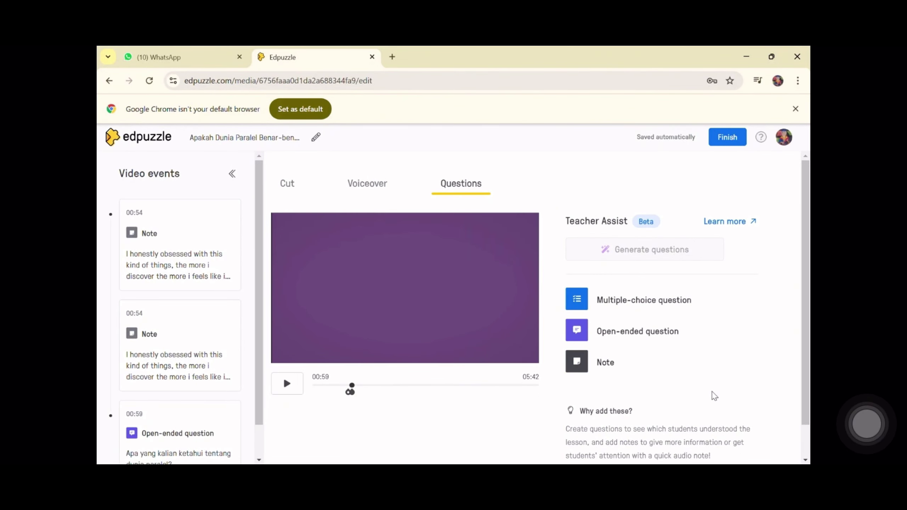
- Play the video to 01:10 and save an open-ended question there reading "Bagaimana cara membuktikan keberadaan dunia paralel"
scroll(289, 357, down, 1)
click(287, 354)
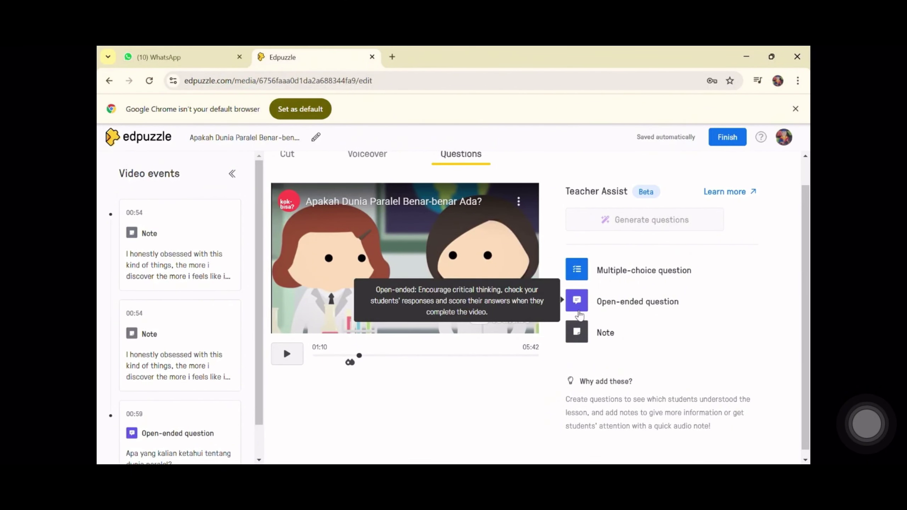
click(578, 306)
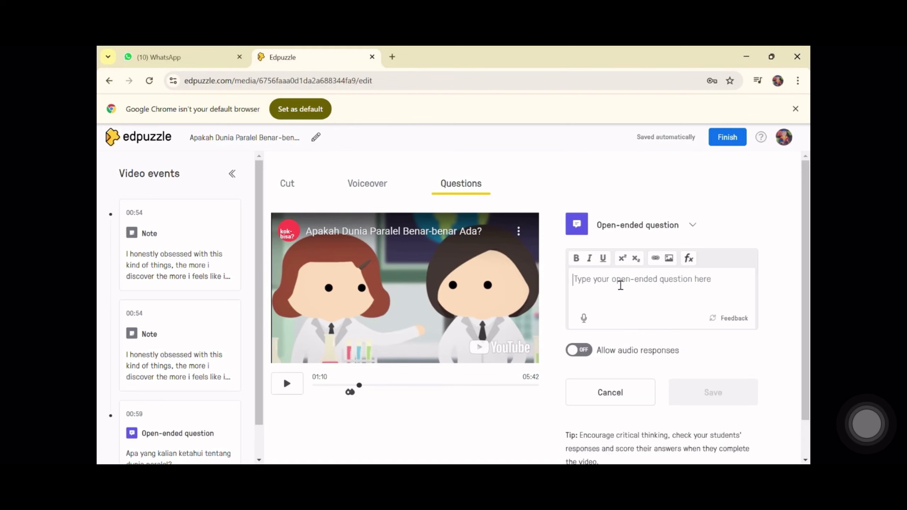
text(Bagaimana cara membu)
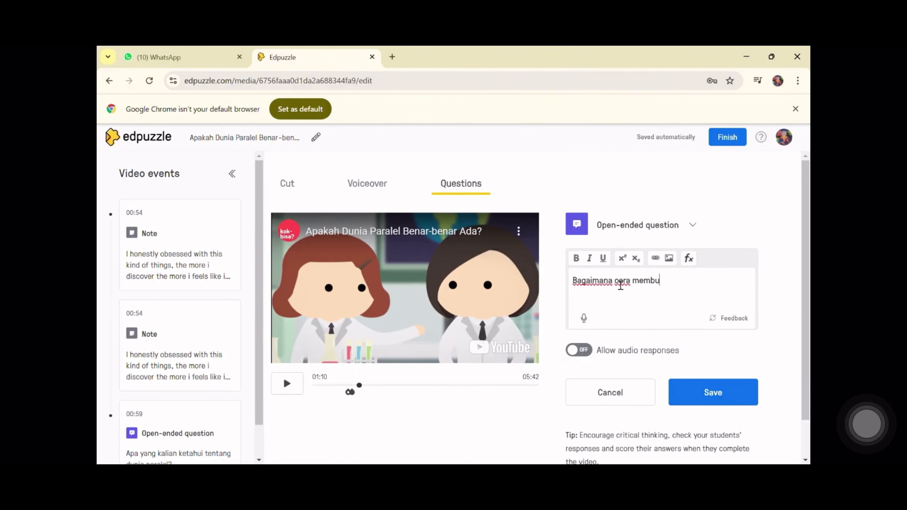
text(ktikan kebe)
text(naran dunia paralel)
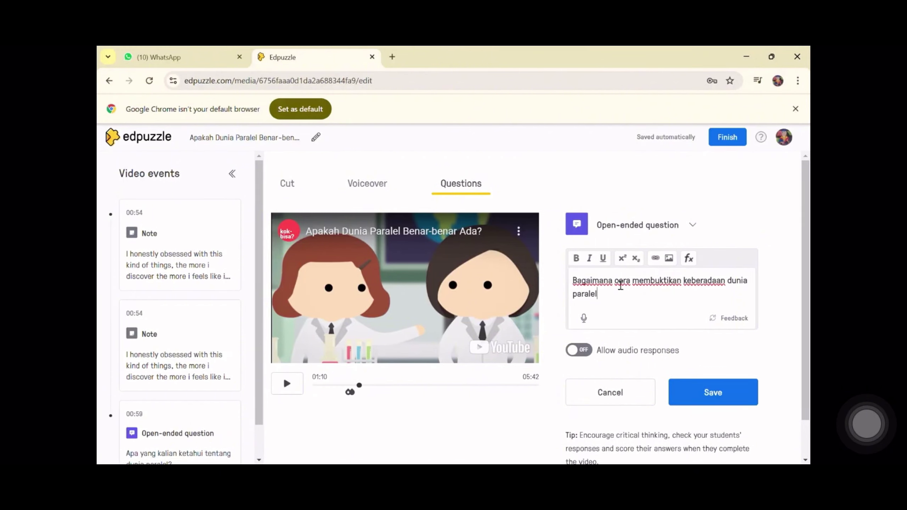
click(712, 392)
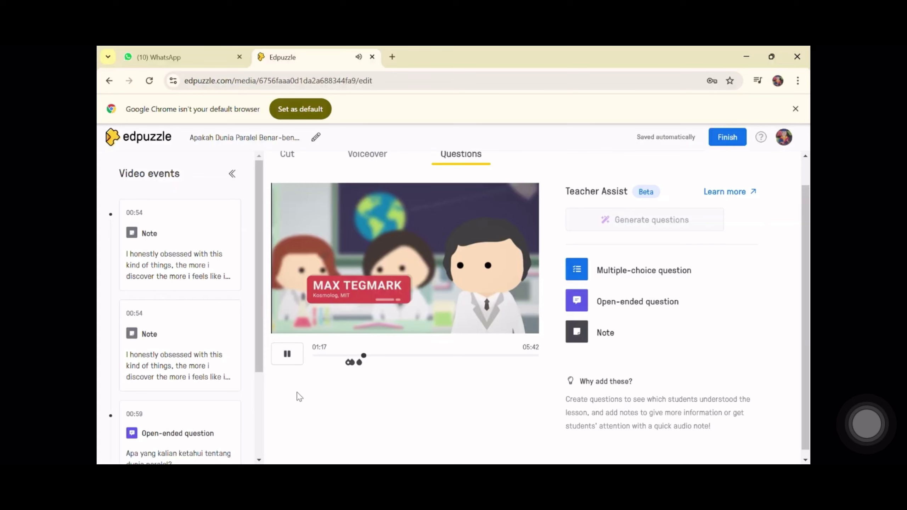
- Pause the video at 01:22 and write the multiple-choice question "Ada berapa konsep dunia paralel menjurut Max Teagar?"
click(289, 366)
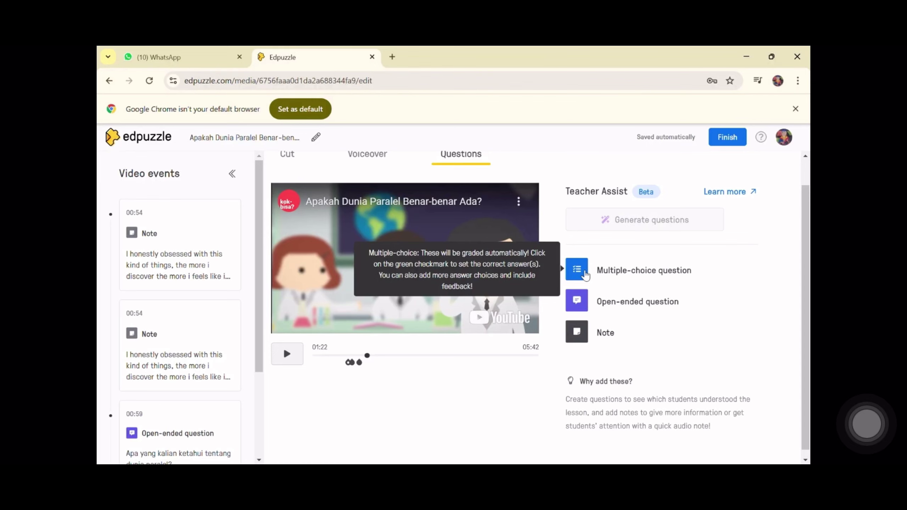
click(586, 275)
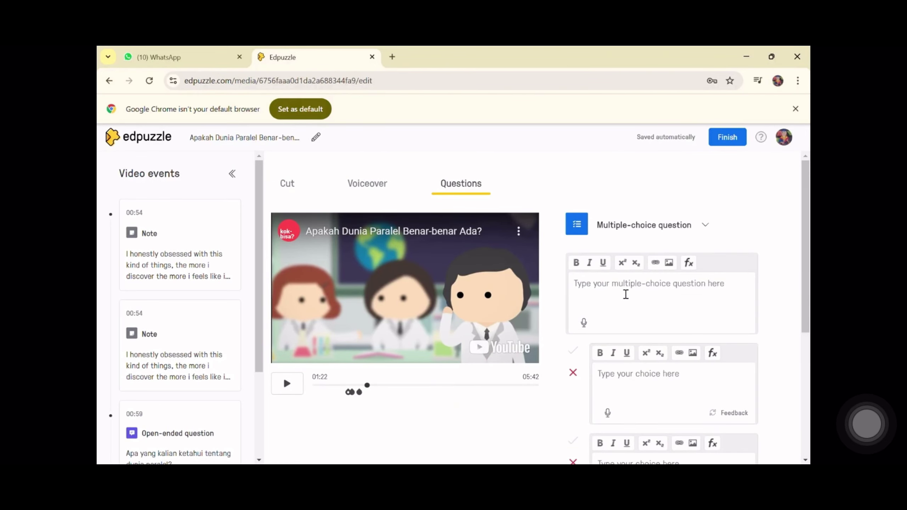
text(Ada berapa konsep )
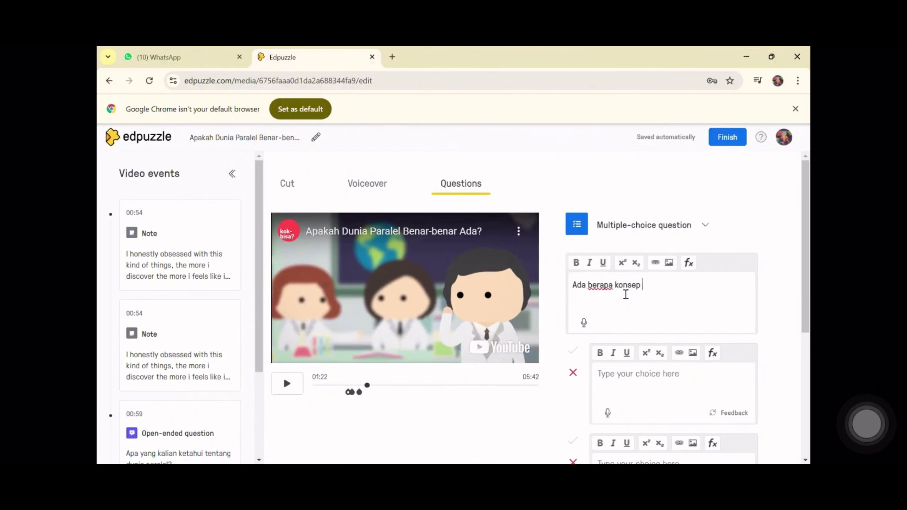
text(dunia paralel menjurut Max Tea)
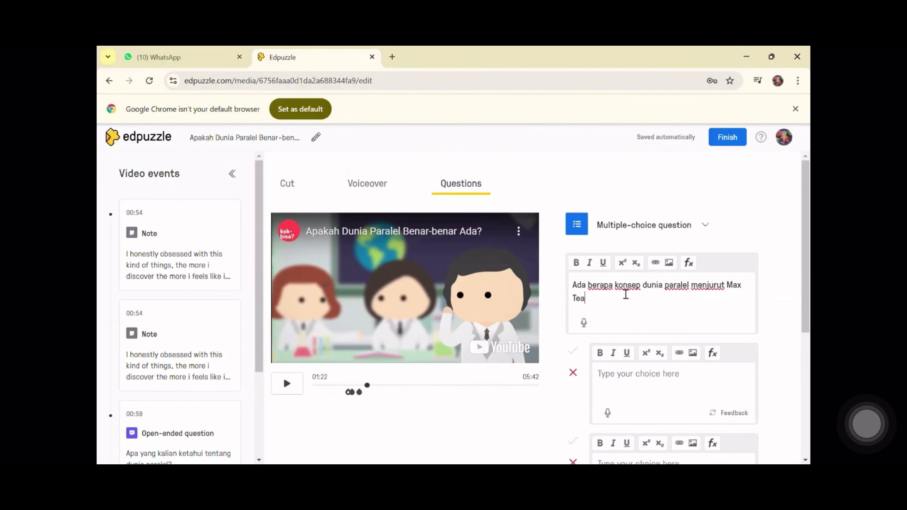
text(gar?)
- Fill in the first two answer choices with 1 and 2, and add a third choice with 4
text(1)
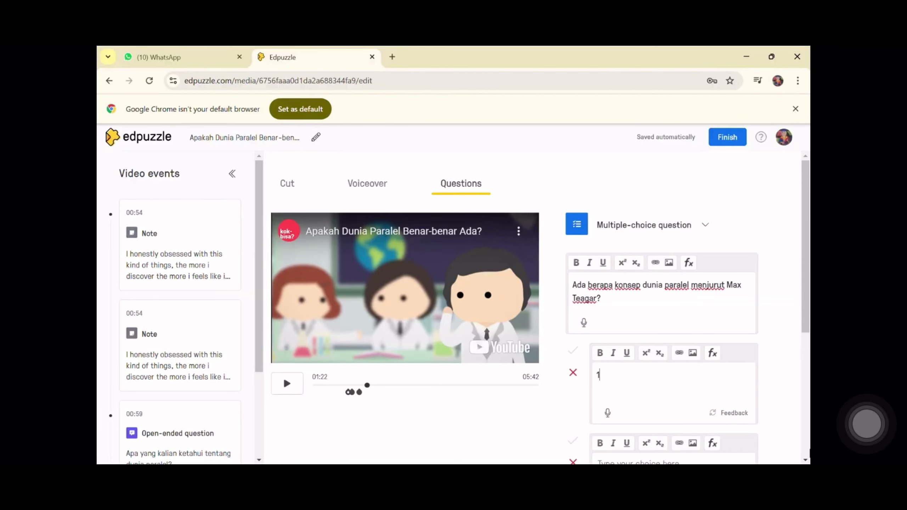
scroll(671, 381, down, 3)
click(635, 370)
text(2)
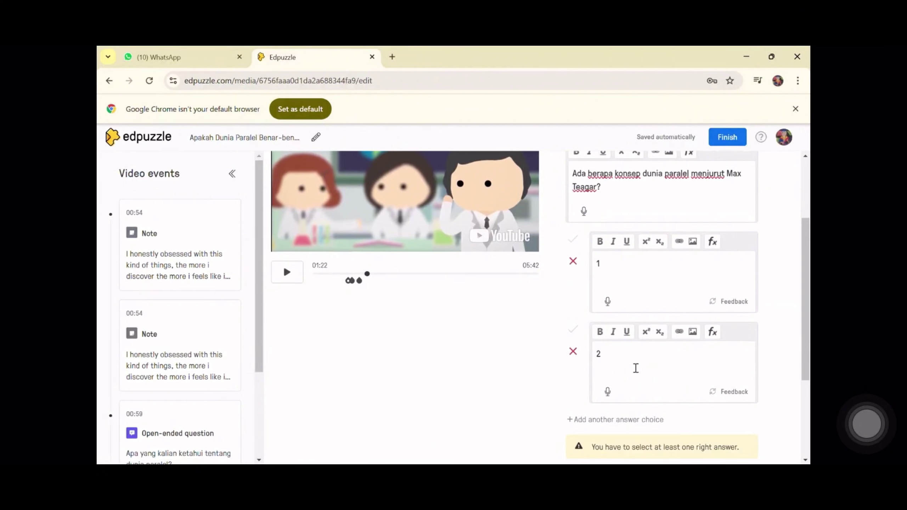
scroll(660, 358, down, 2)
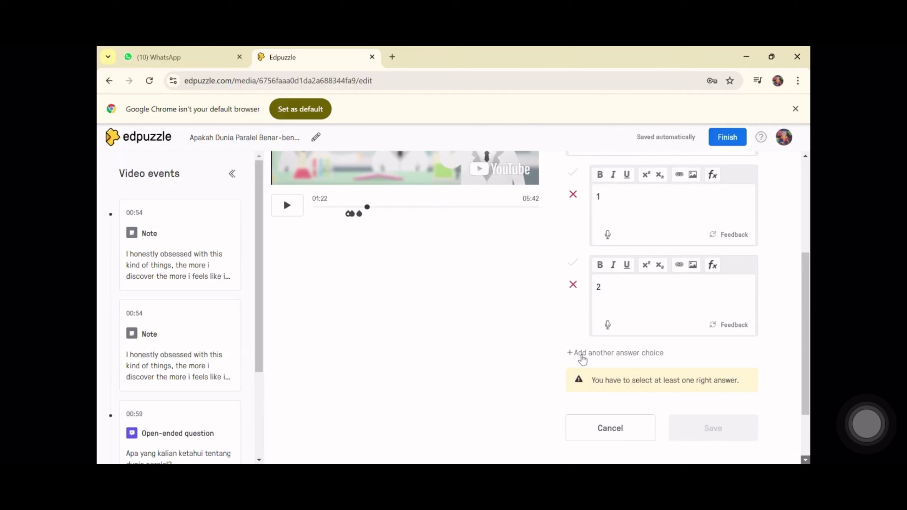
click(582, 354)
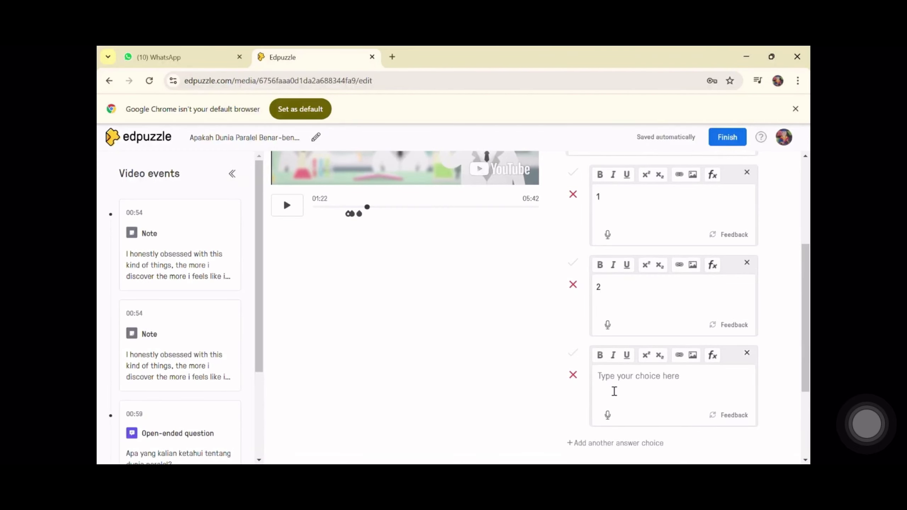
text(4)
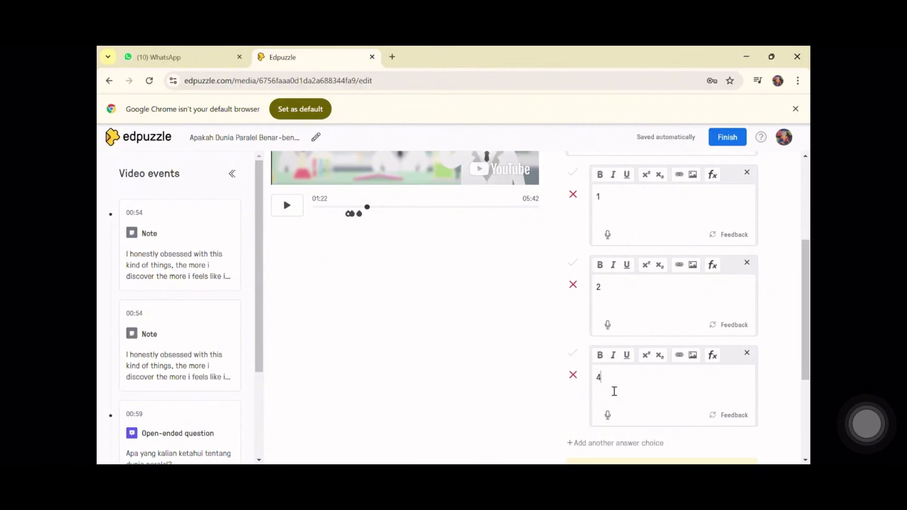
- Mark answer choice 4 as correct, save the multiple-choice question, and continue the video
click(573, 354)
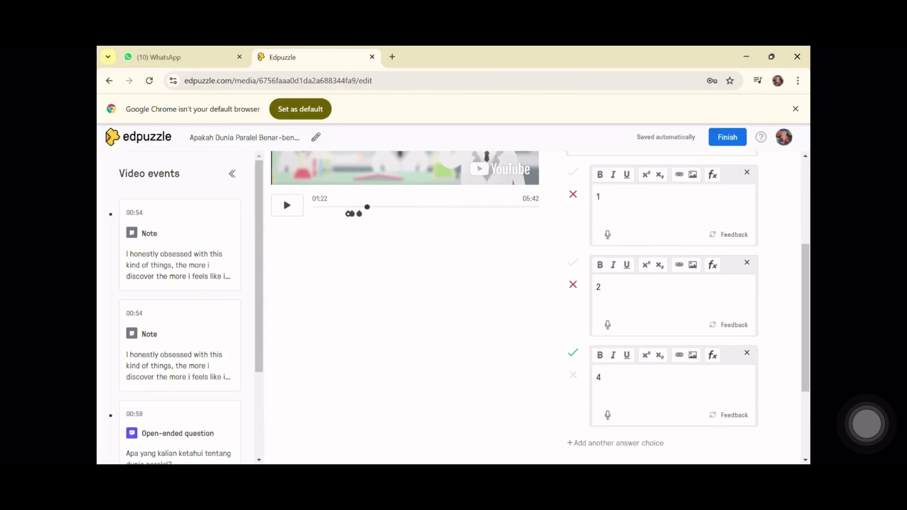
scroll(808, 461, down, 3)
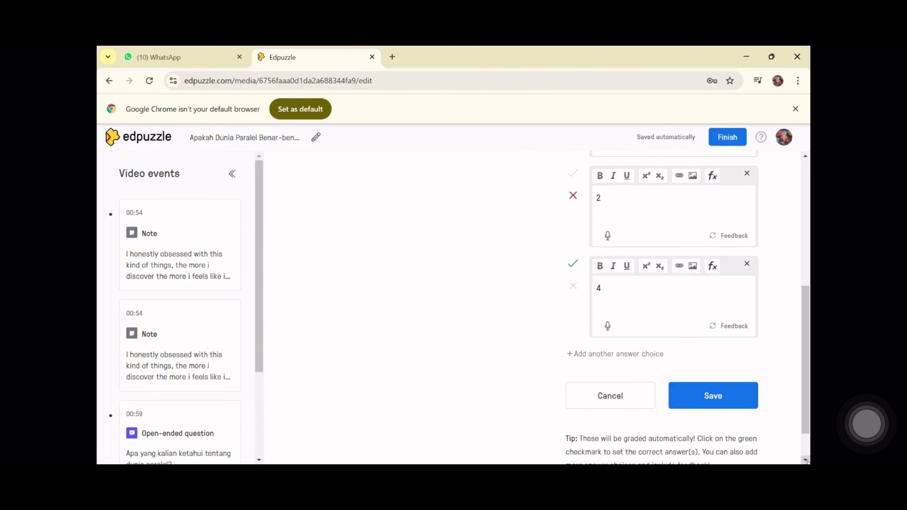
click(723, 386)
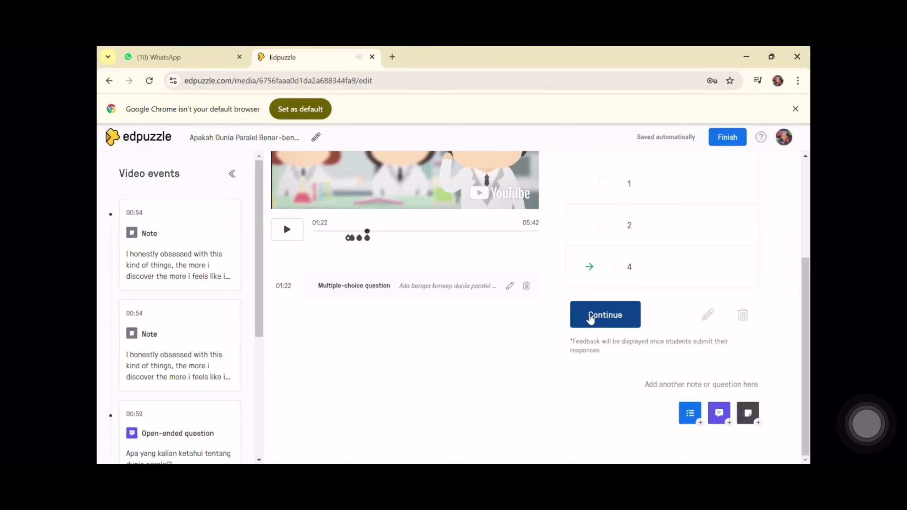
click(590, 318)
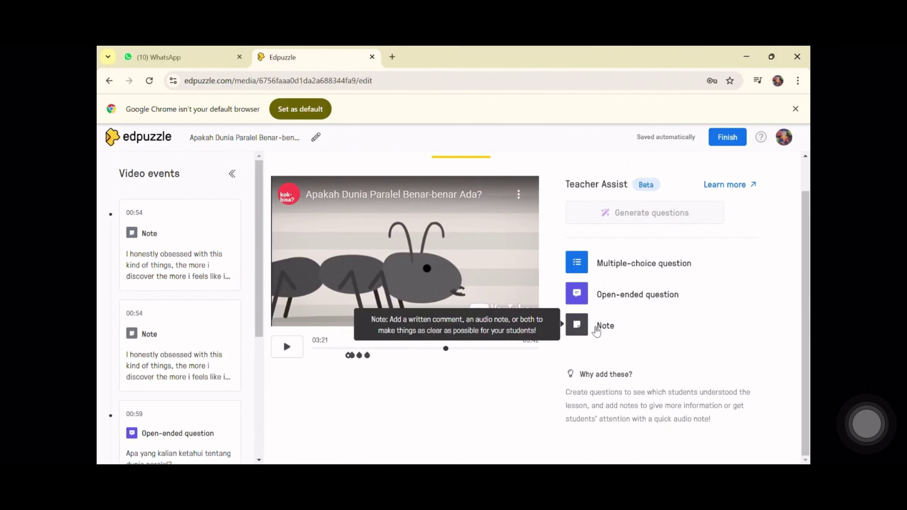
- Add a note at 03:21, allow microphone access, record an audio message for it and save the note
click(597, 332)
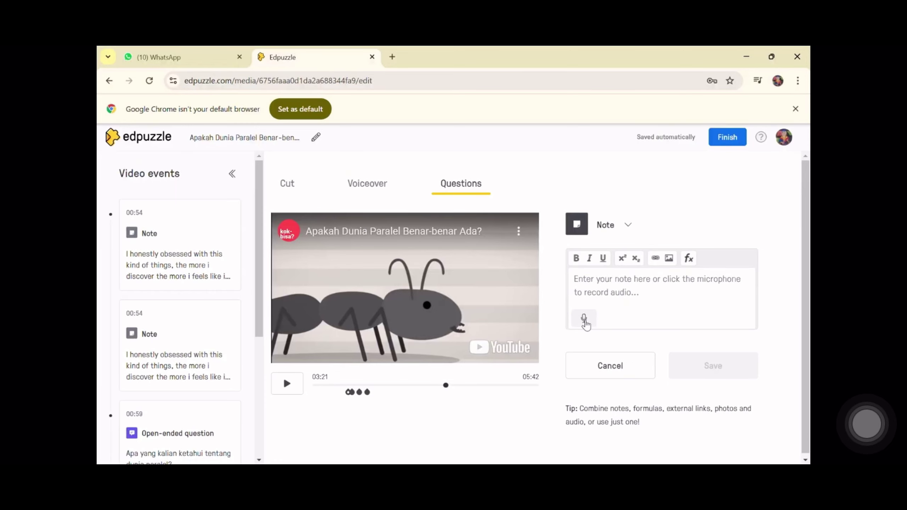
click(584, 320)
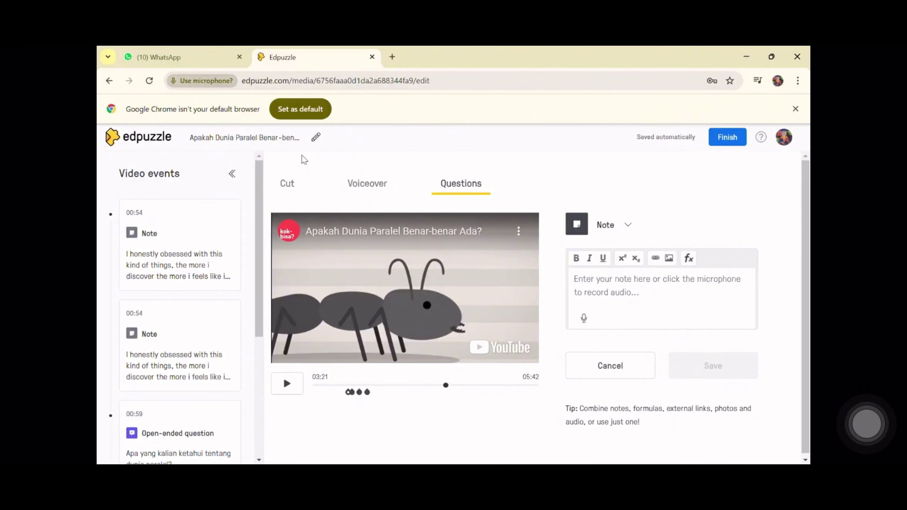
click(270, 156)
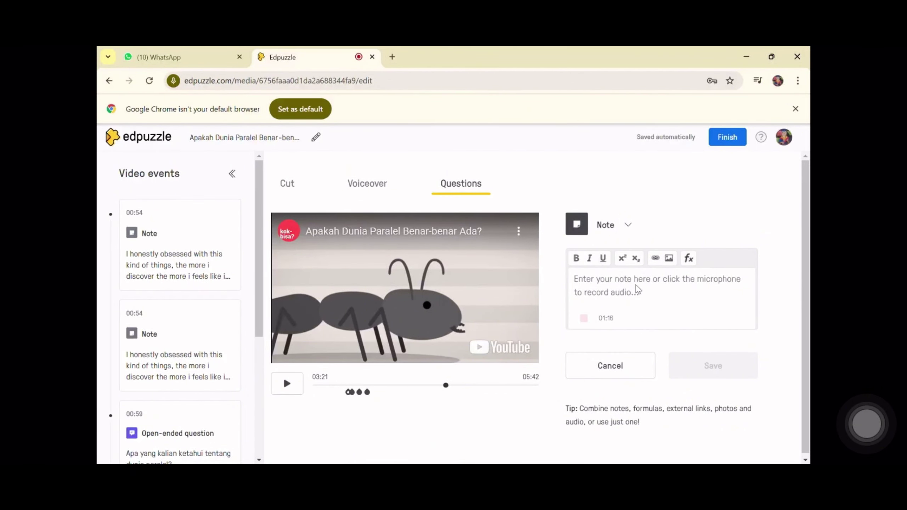
click(592, 322)
click(713, 366)
- Move the video to 04:20 and write the multiple-choice question "kalian pernah dengar tentang prinsip demokrasi matematika?"
click(485, 385)
click(585, 289)
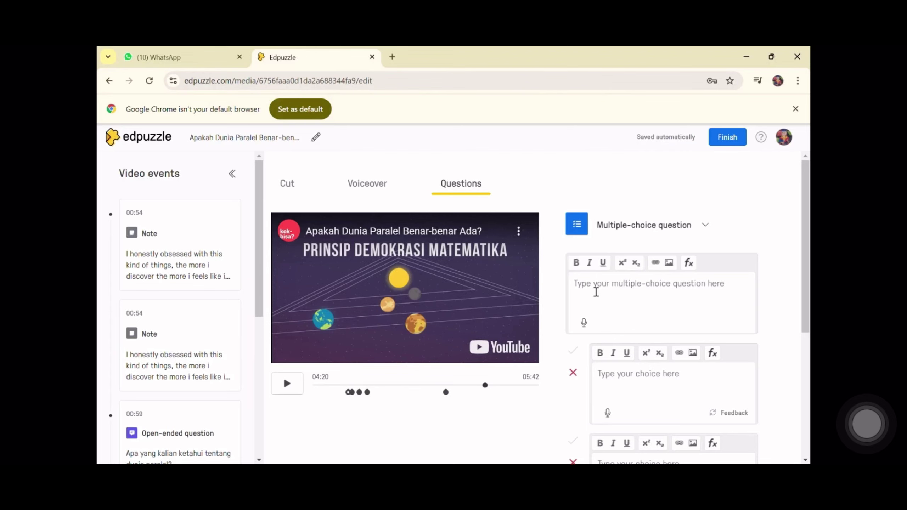
text(kalian perna)
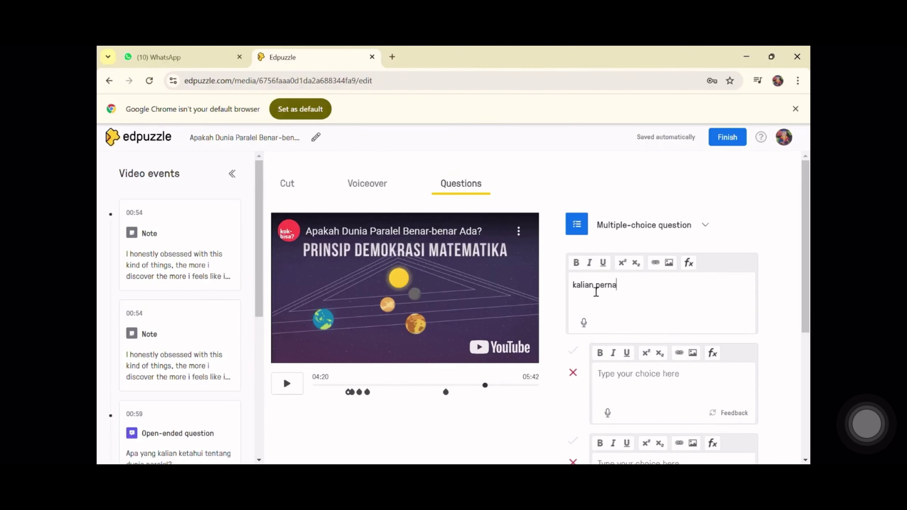
text(h dengar tentang prinsip)
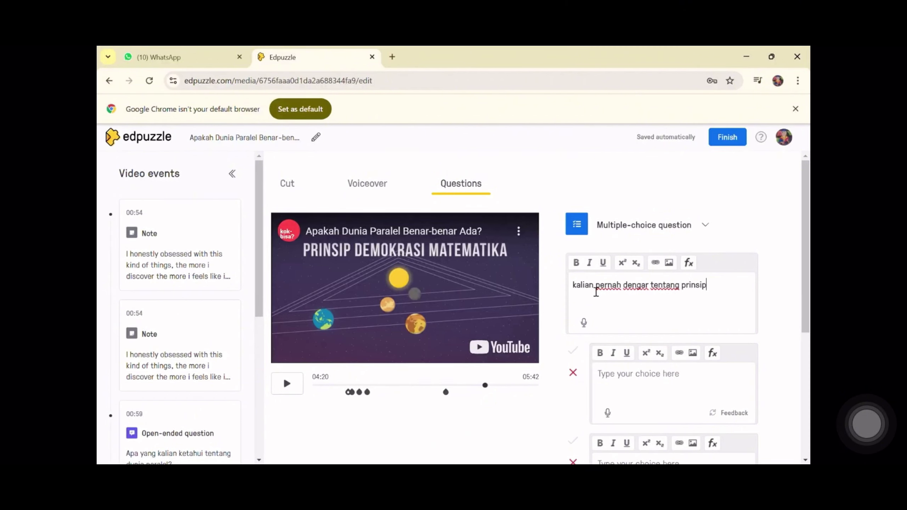
text( demokrasi mat)
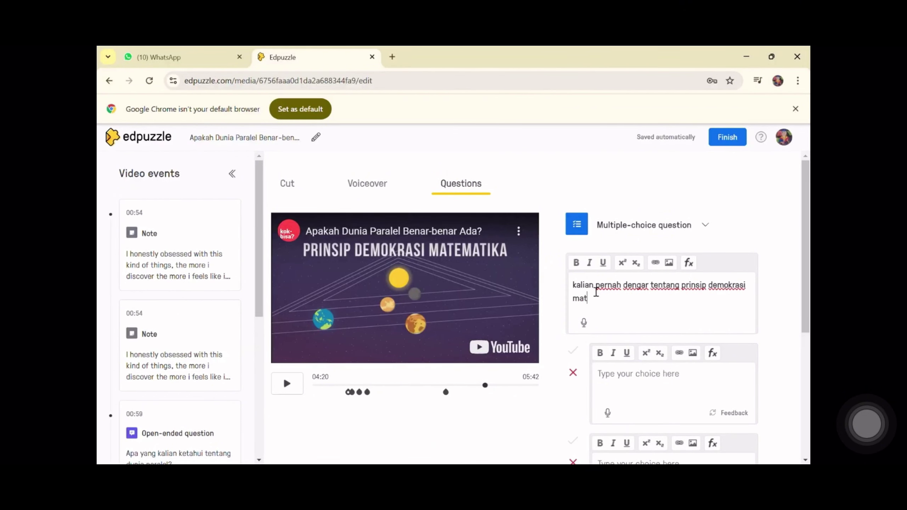
text(ematika?)
- Enter the answer choices "pernah" and "belum pernah", mark "pernah" as correct and save the question
click(629, 395)
text(pern)
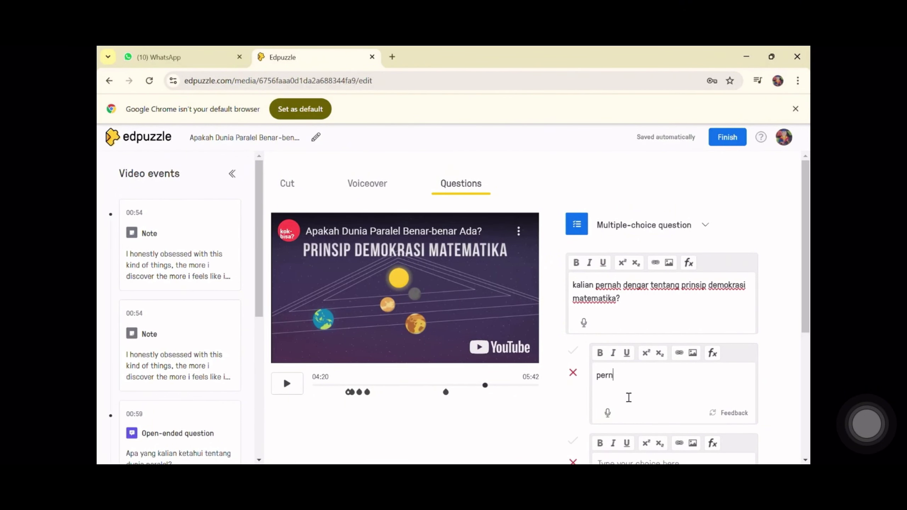
text(ah)
text(belum pernah)
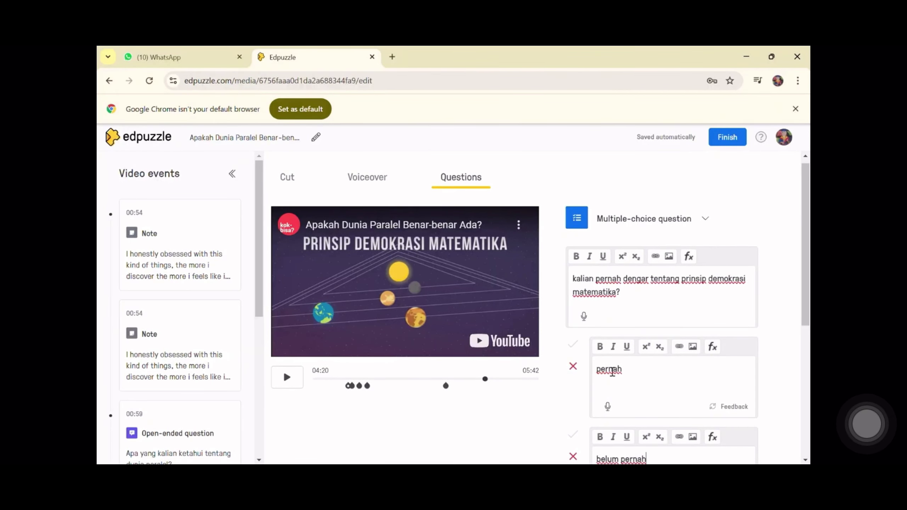
click(572, 345)
scroll(746, 426, down, 5)
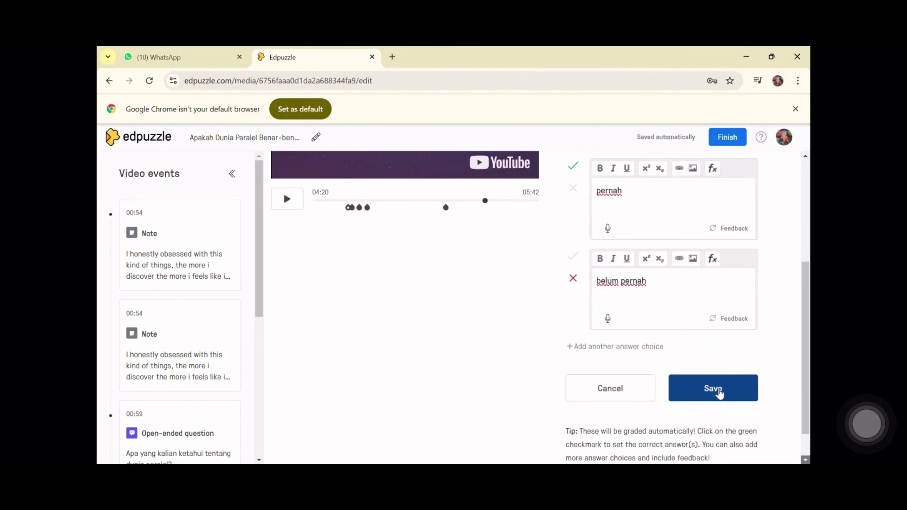
click(719, 392)
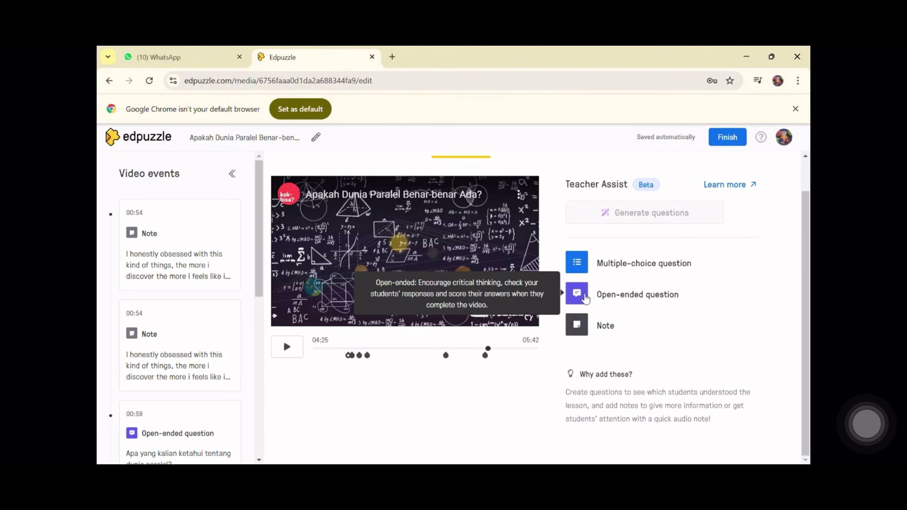
- Save an open-ended question at 04:25 reading "apa yang kalian ketahui tentang prinsip demokrasi matematika?", with audio responses allowed
click(585, 298)
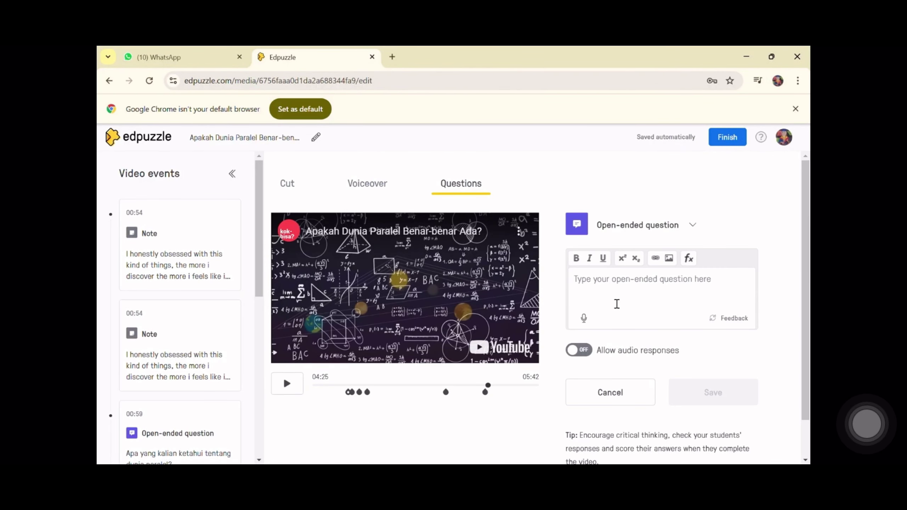
text(apa yang kali)
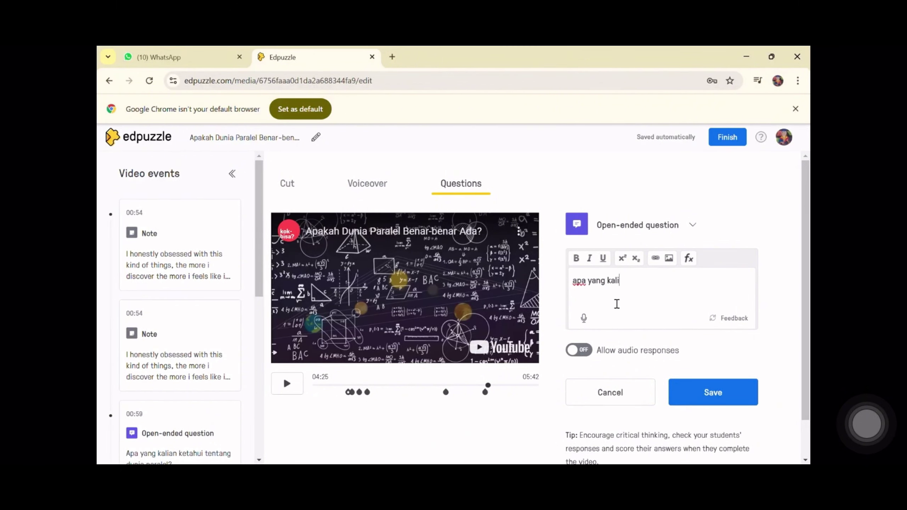
text(an ketahui tentang prinsip de)
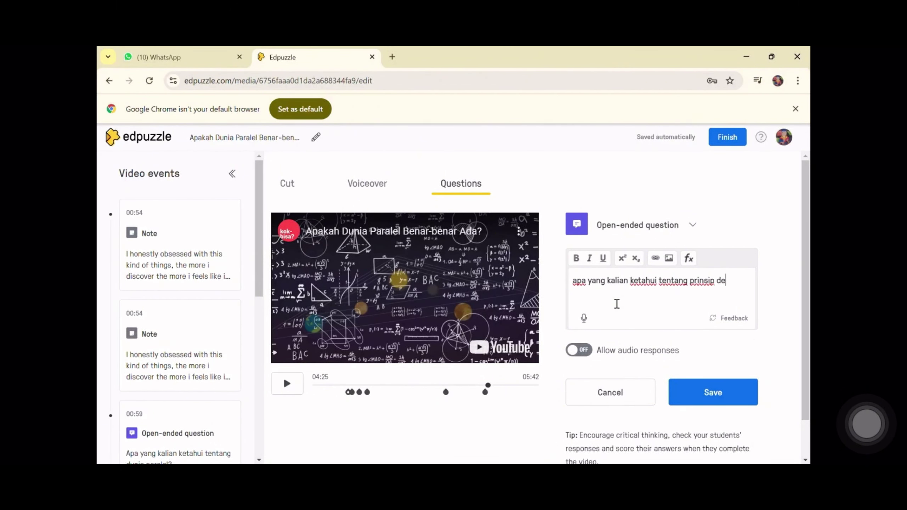
text(mokrasi mate)
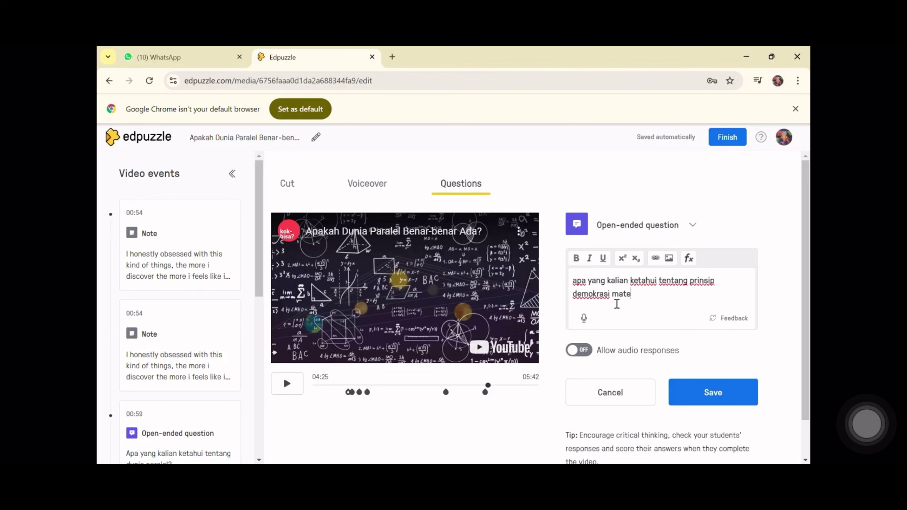
text(matika?)
click(585, 350)
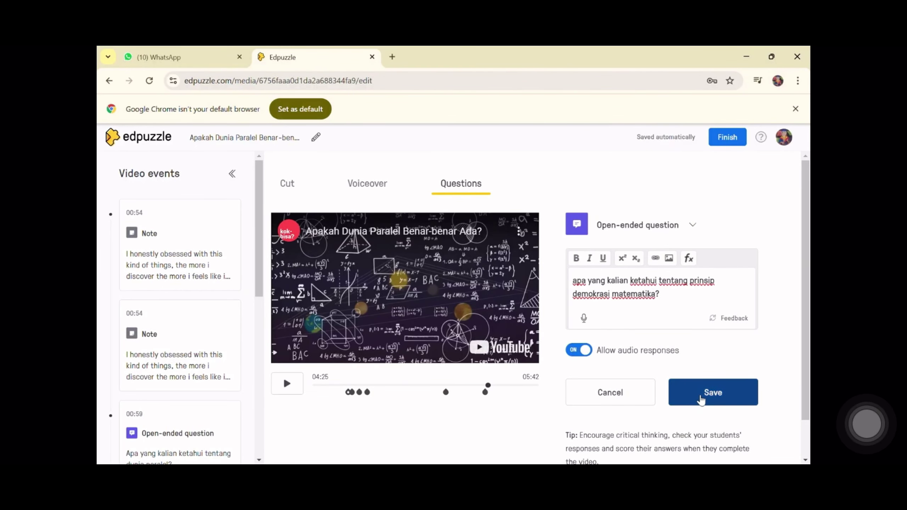
click(701, 400)
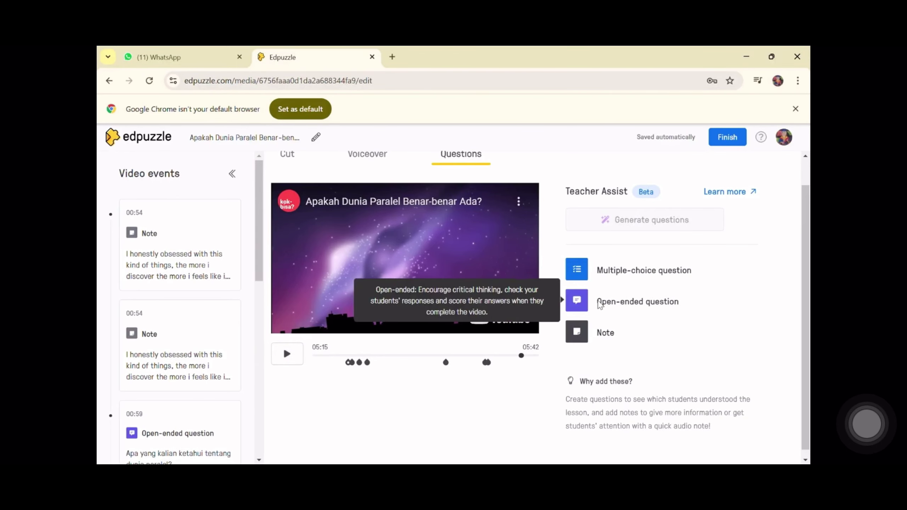
- Save an open-ended question at 05:15 reading "apa implikasi dari keberadaan dunia paralel bagi kehidupan kita?", with audio responses allowed
click(603, 301)
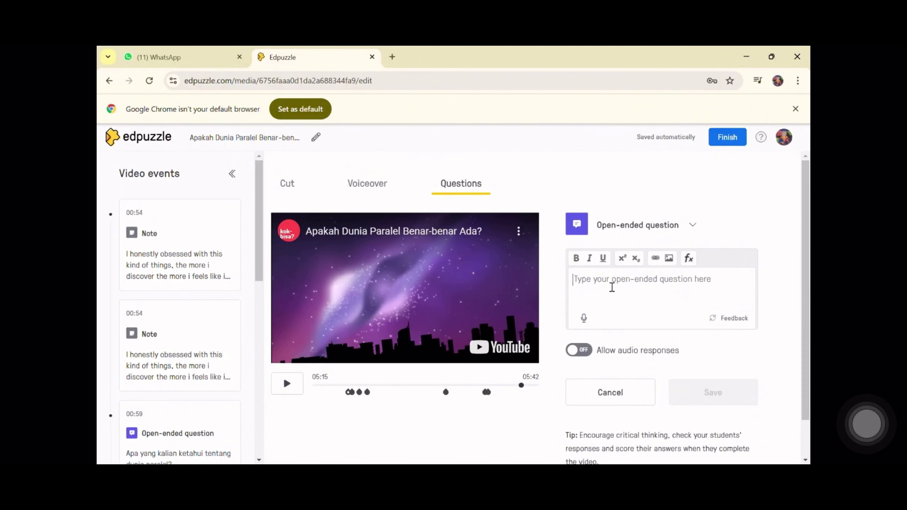
text(apa implikasi d)
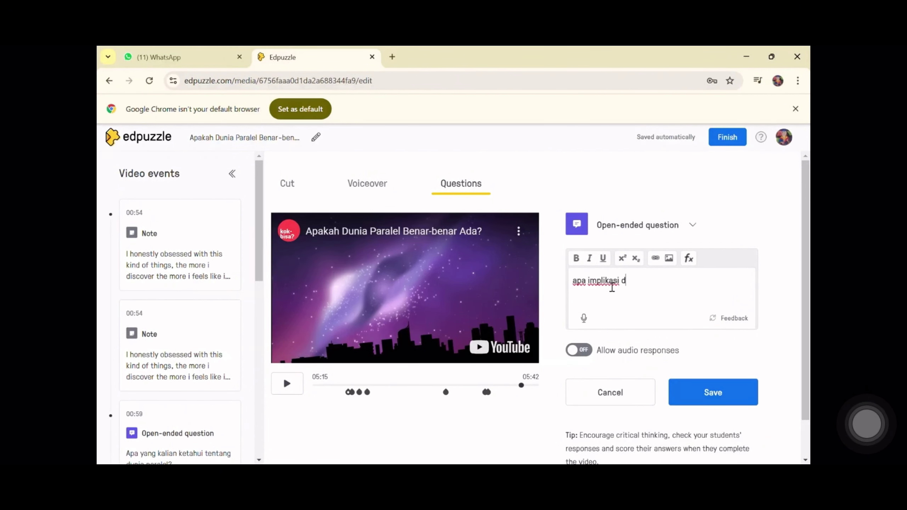
text(ari keberadaan dunia par)
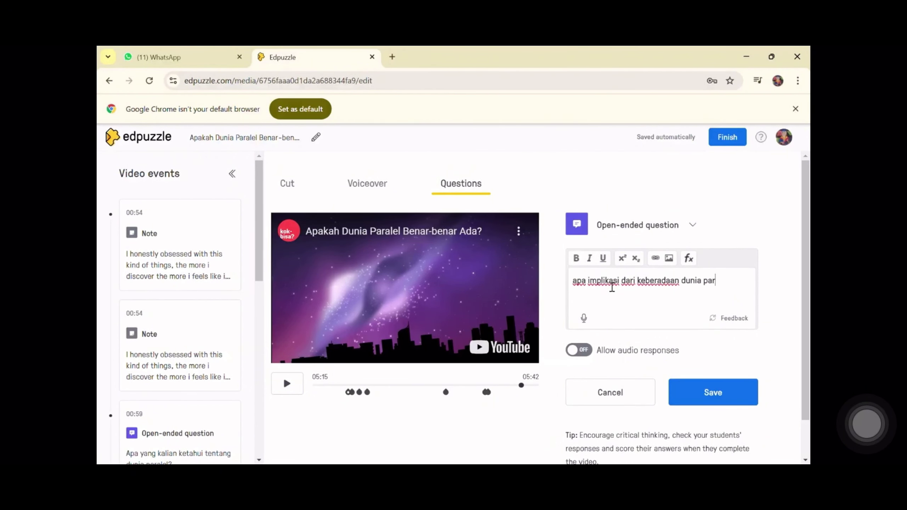
text(alel bagi kehidupa)
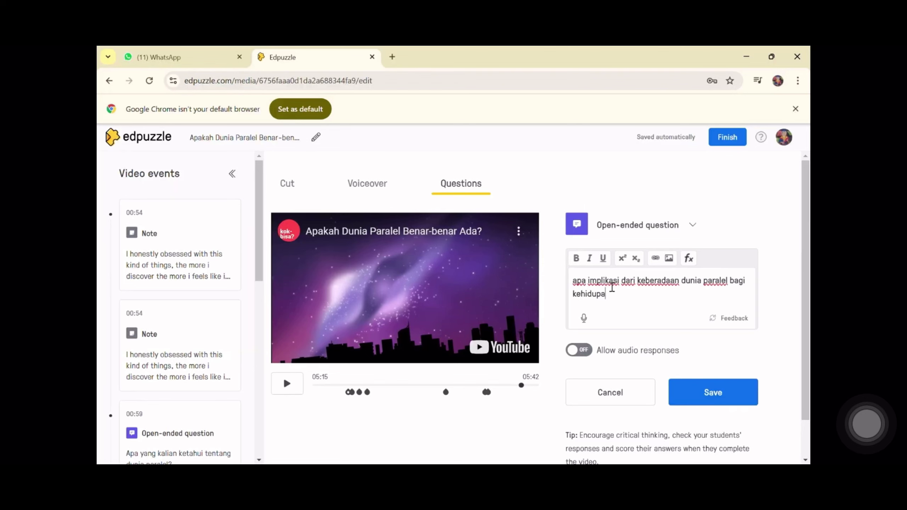
text(n kita?)
click(578, 350)
click(712, 392)
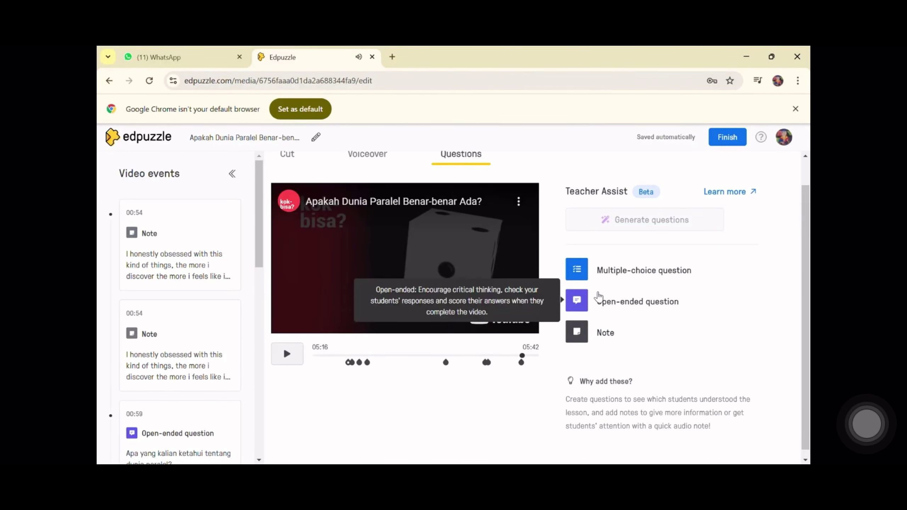
- Save an open-ended question at 05:16 reading "apa perbedaan antara dunia paralel dan dimensi lain?", with audio responses allowed
click(599, 297)
text(apa )
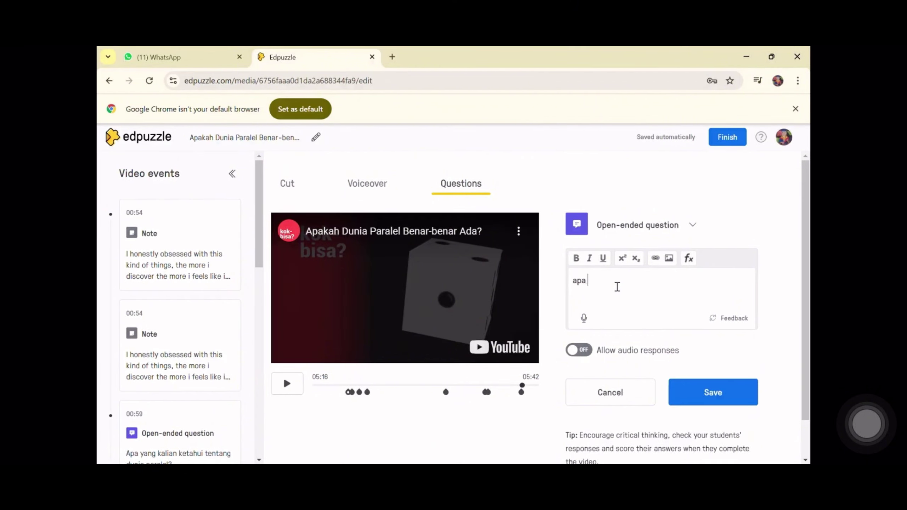
text(perbrbedaan antara dunia paralel d)
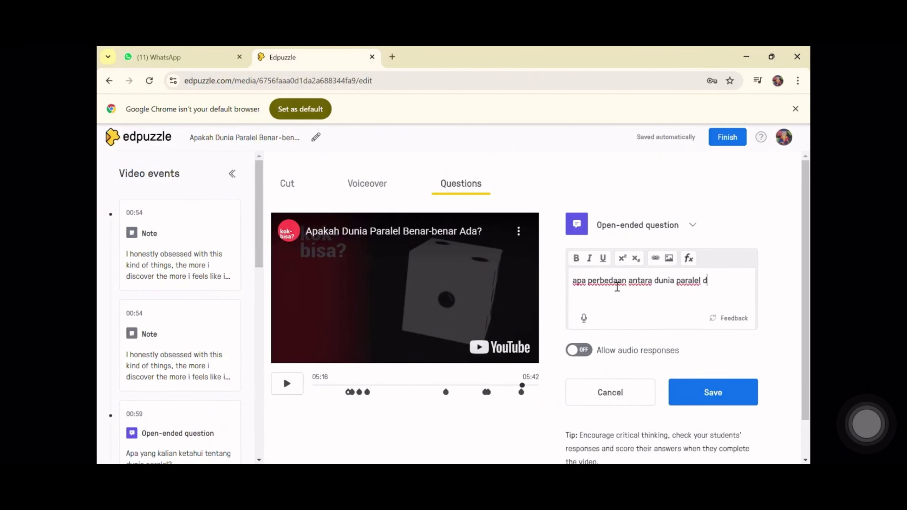
text(an dimensi lain?)
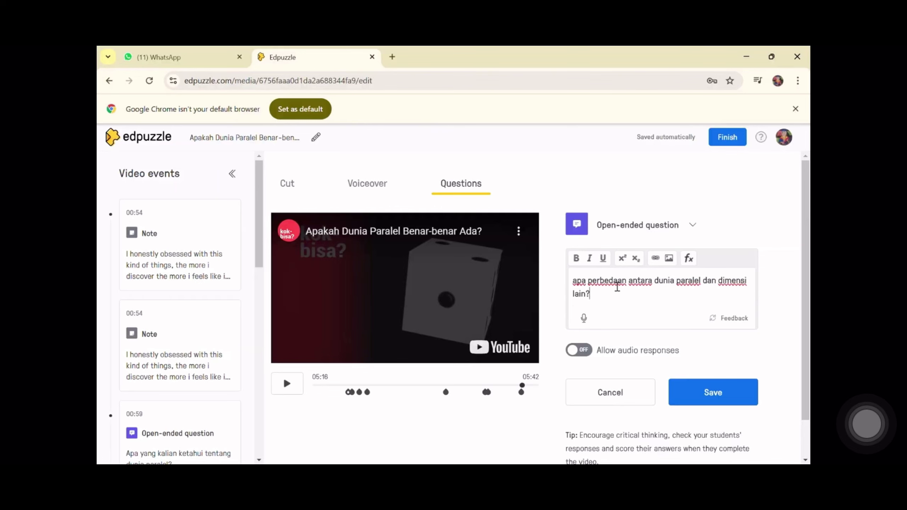
click(590, 368)
click(690, 409)
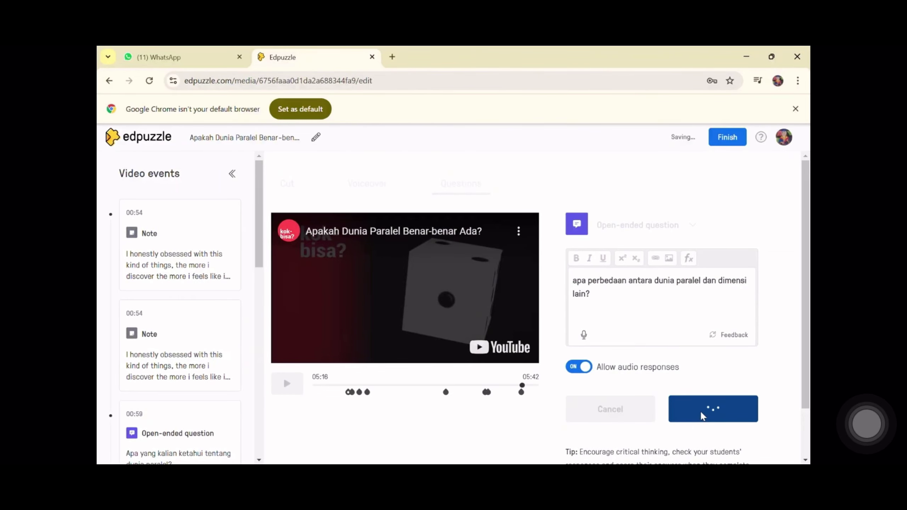
- Save an open-ended question at 05:17 reading "apakah kita bisa melakukan perjalanan ke dunia paralel?", with audio responses allowed
click(629, 330)
text(apak)
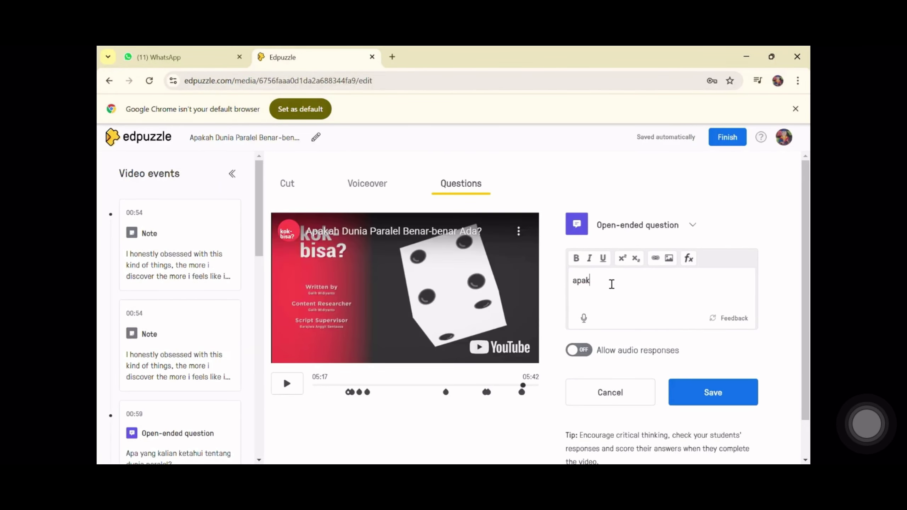
text(ah kita bisa melakukan)
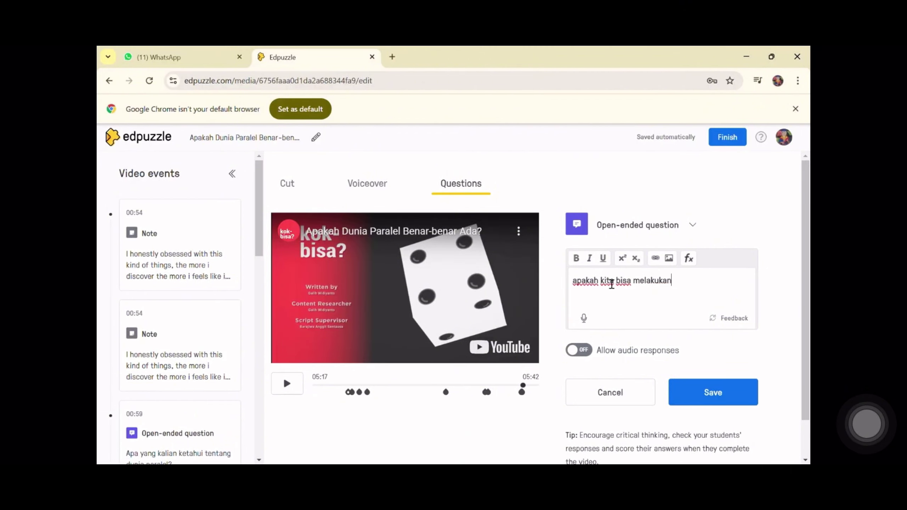
text( perjalanan )
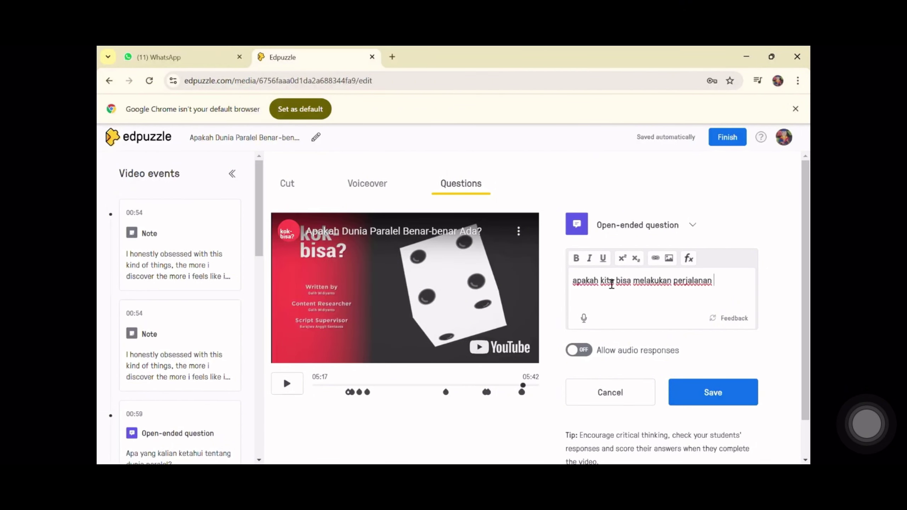
text(ke dunia paralel?)
click(578, 350)
click(712, 394)
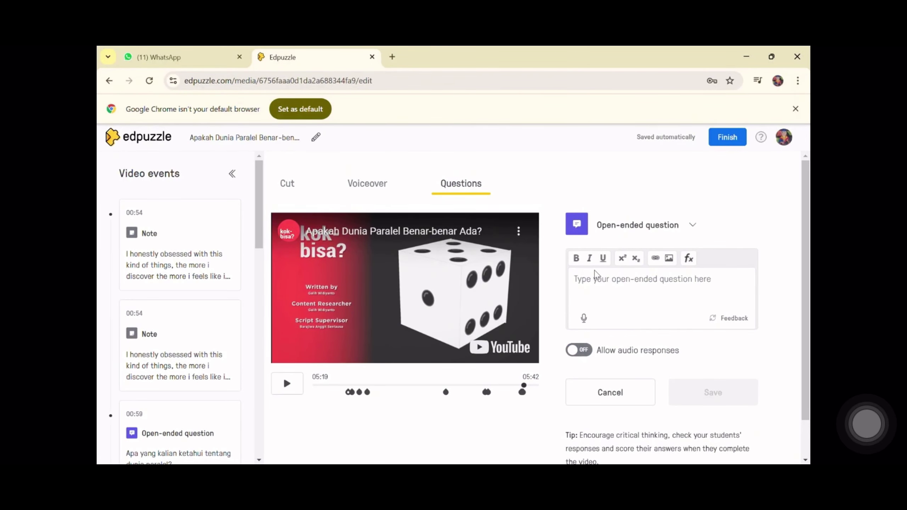
- Save an open-ended question at 05:19 beginning "di dunia paralel kira - kira kalian jadi orang yang kayak gimana guys?", with audio responses allowed
scroll(600, 271, down, 1)
click(608, 249)
text(di du)
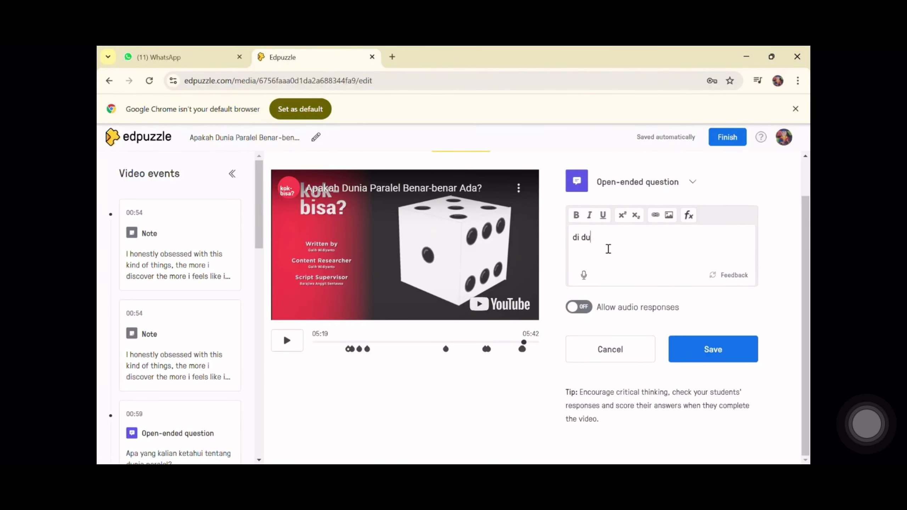
text(nia paralel kira - kira kalian jadi )
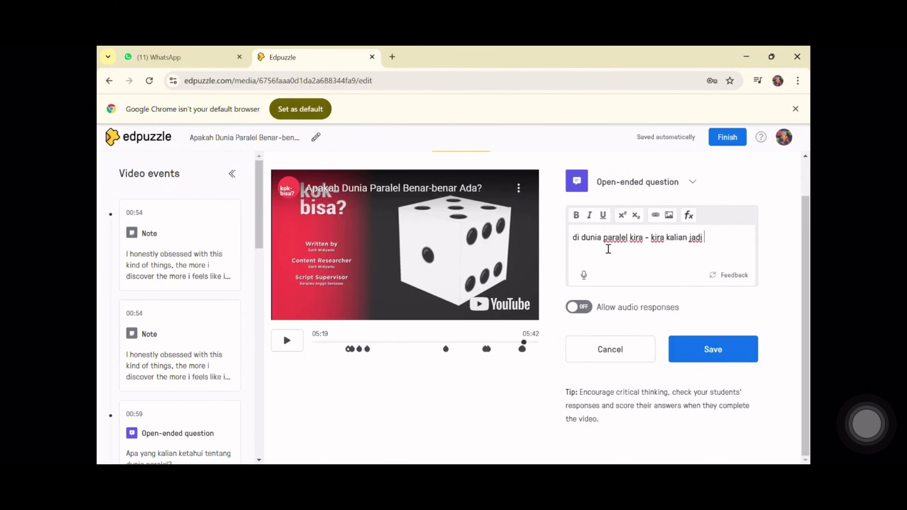
text(orang yang kayak gimana guys?)
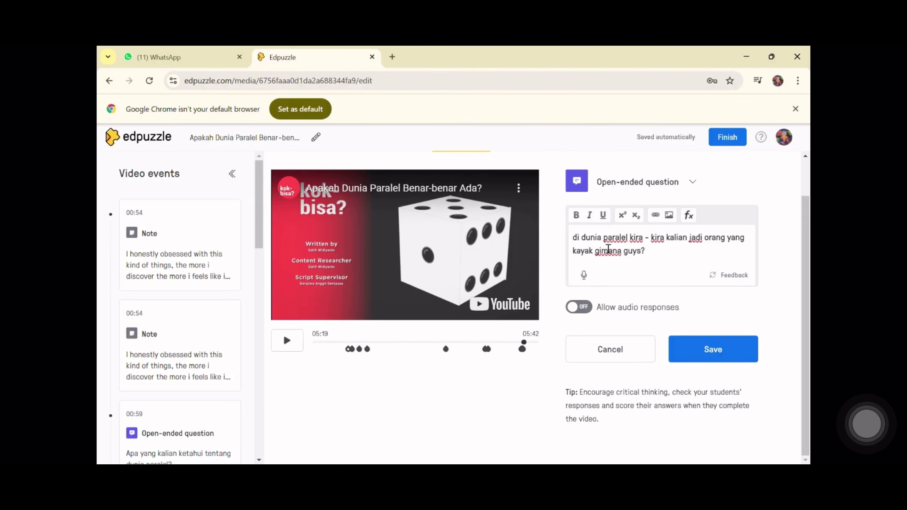
text( Asya kayaknya bakalan tambah cammmtikkkk)
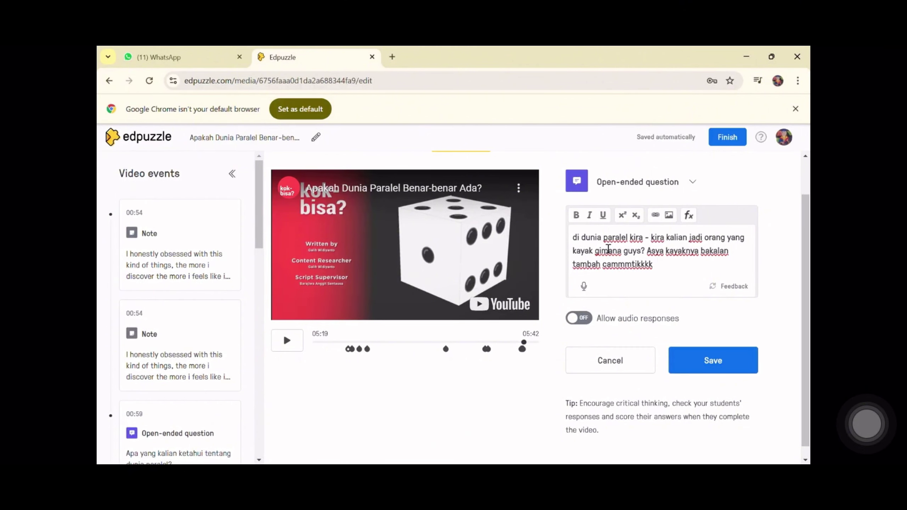
text(_ *ditimpuk Haechan)
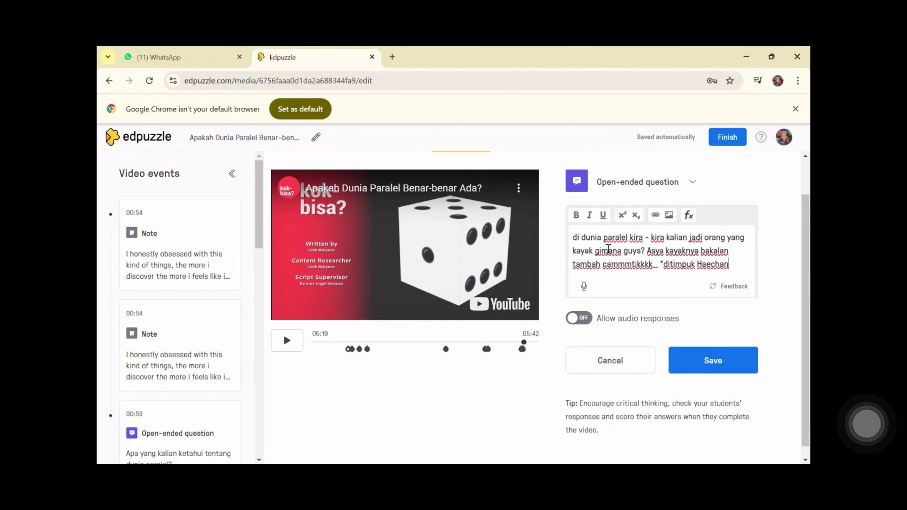
click(584, 319)
click(713, 360)
- Finish editing the parallel worlds lesson and review the full list of video events in its preview
click(288, 342)
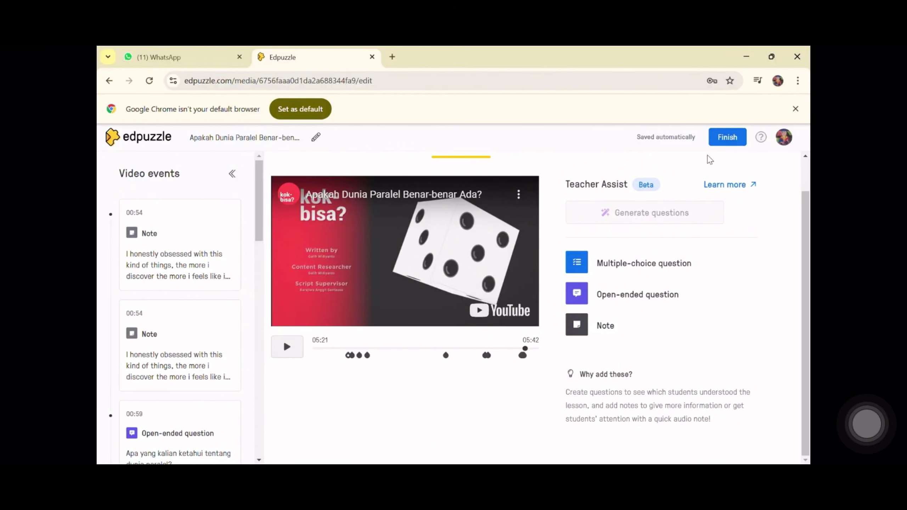
click(727, 143)
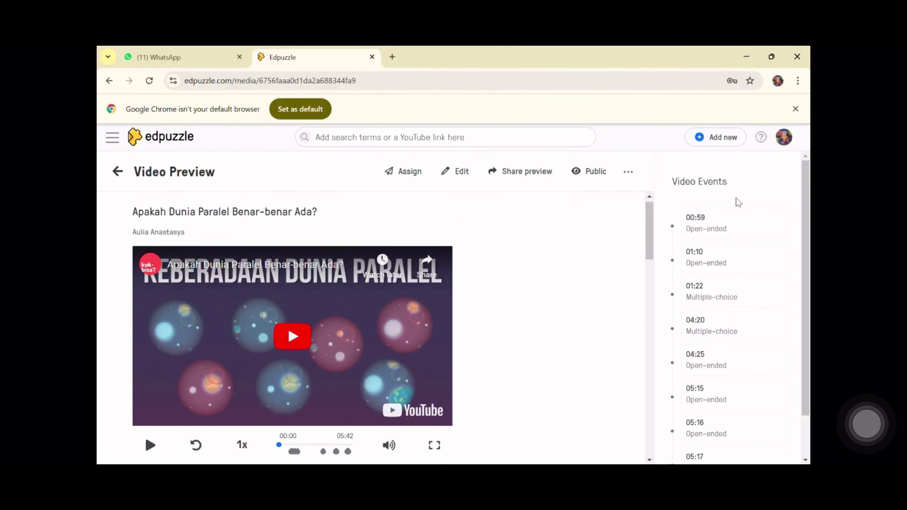
scroll(735, 321, down, 2)
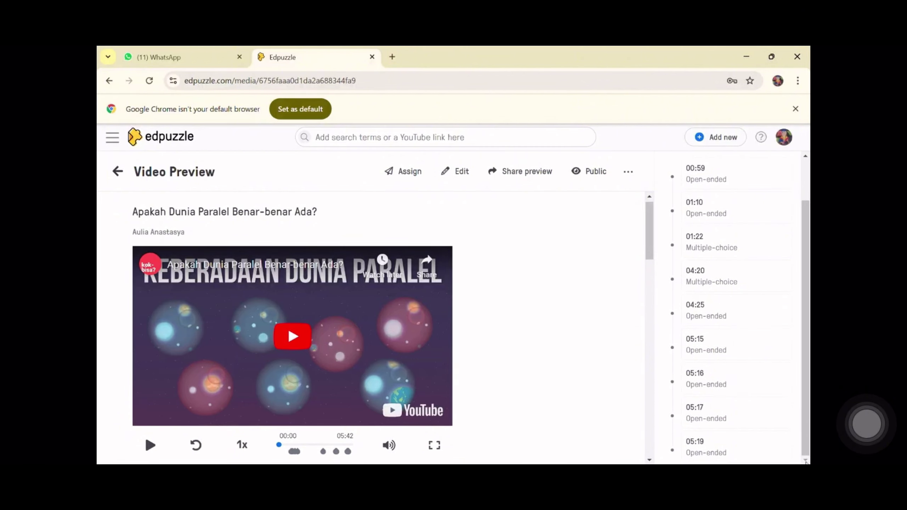
scroll(805, 157, up, 2)
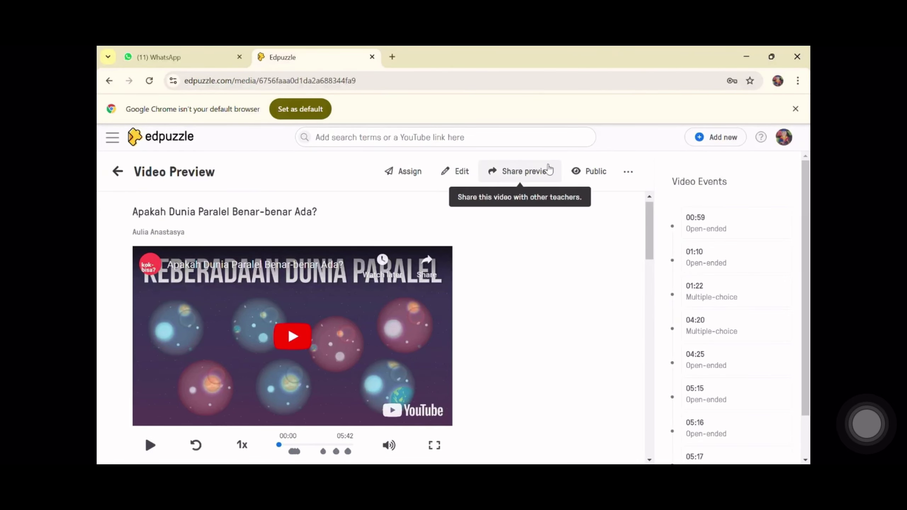
- Start assigning the lesson, look through the options for adding a class, and open the form for creating a new one
click(410, 174)
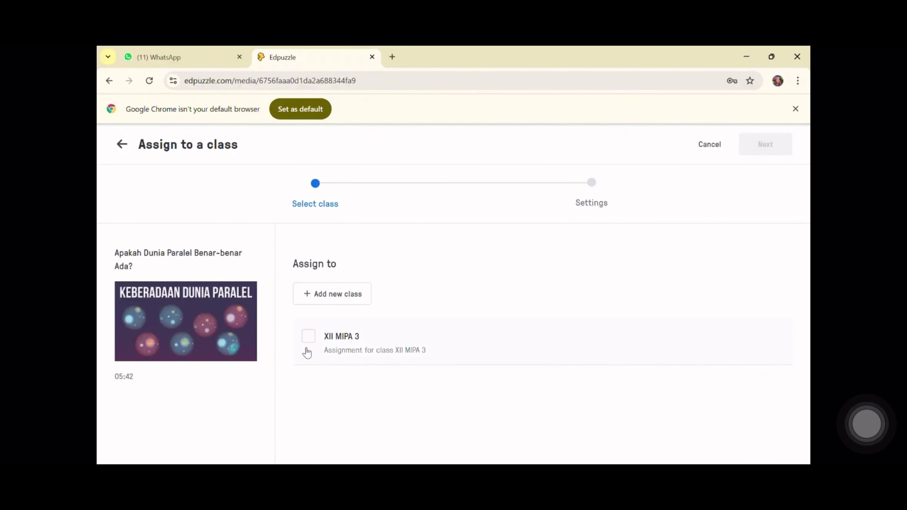
click(330, 293)
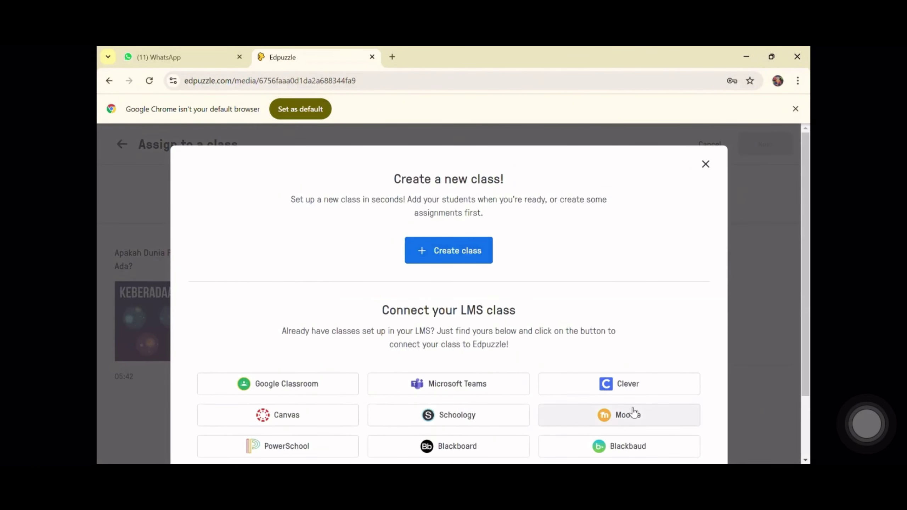
click(805, 460)
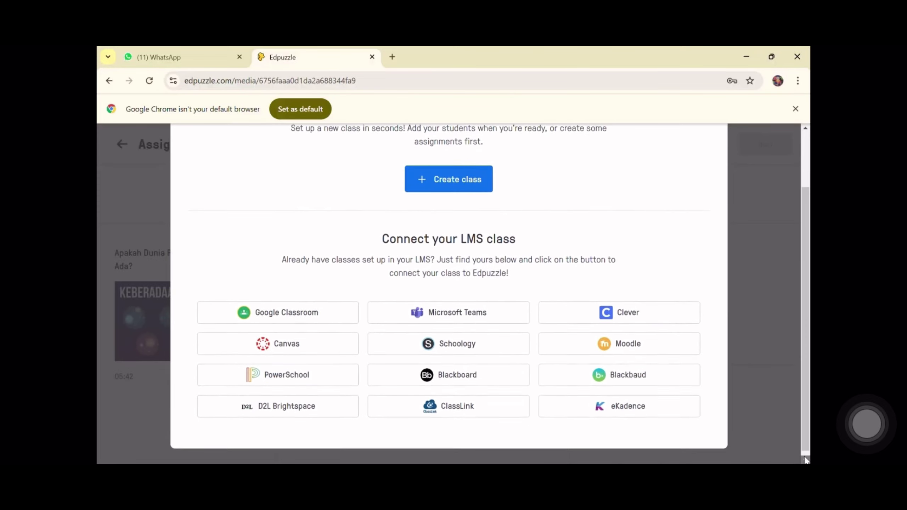
click(805, 129)
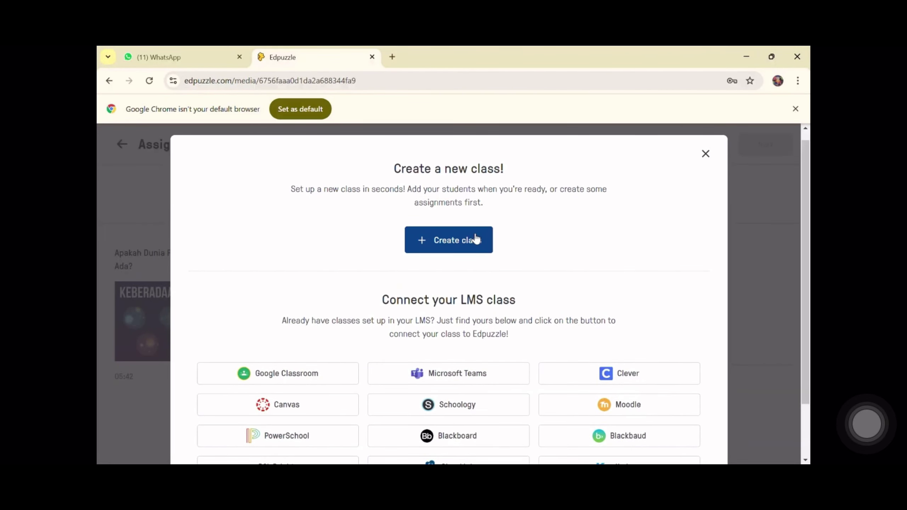
click(476, 239)
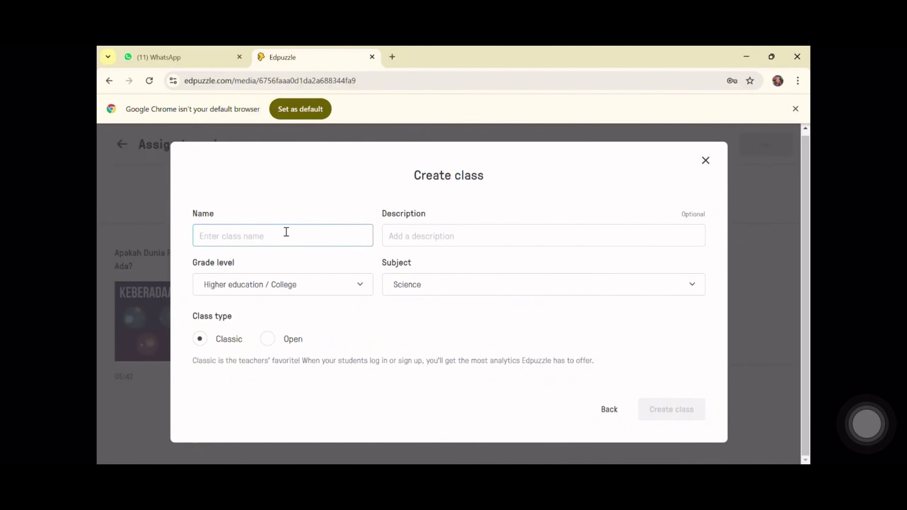
- Name the new class "XII IPS 3"
text(Xi)
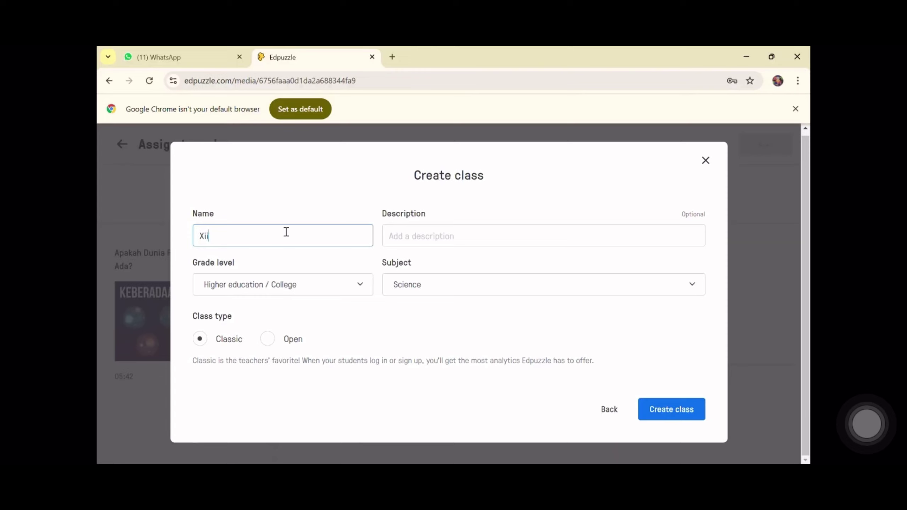
key(BackSpace)
key(BackSpace)
text(X)
key(BackSpace)
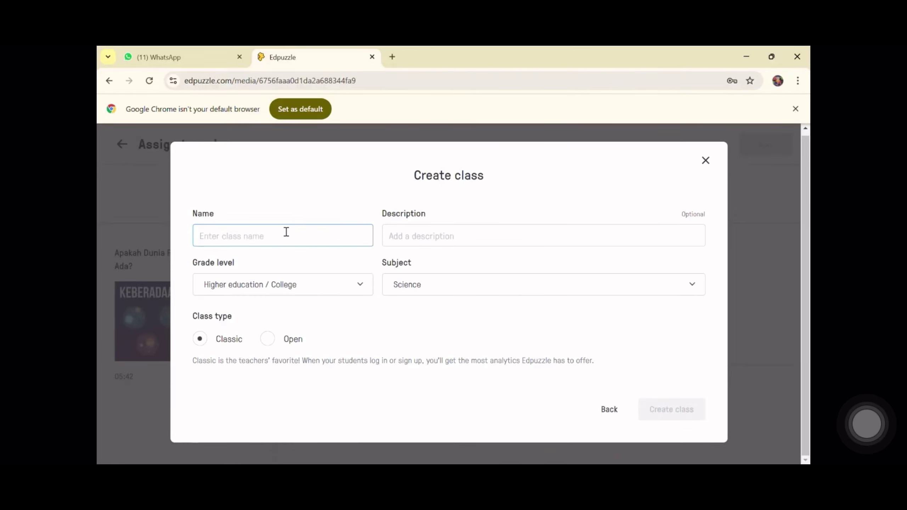
text(XII)
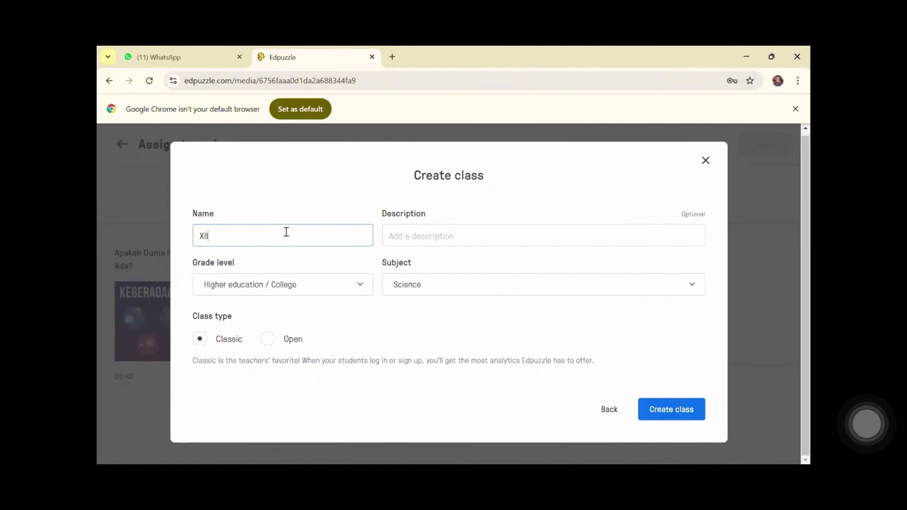
text( IPS 3)
- Describe the class as "assignment for class xii ips 3" and choose Higher education / College (Ages 18+) as its grade level
click(411, 239)
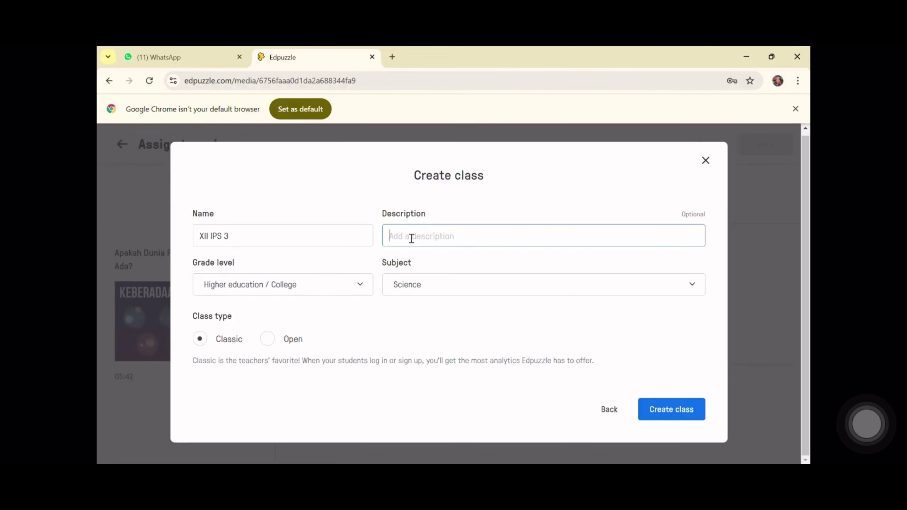
text(assignmen)
text(t ac)
key(BackSpace)
key(BackSpace)
text(fopr)
key(BackSpace)
text(r class xii i)
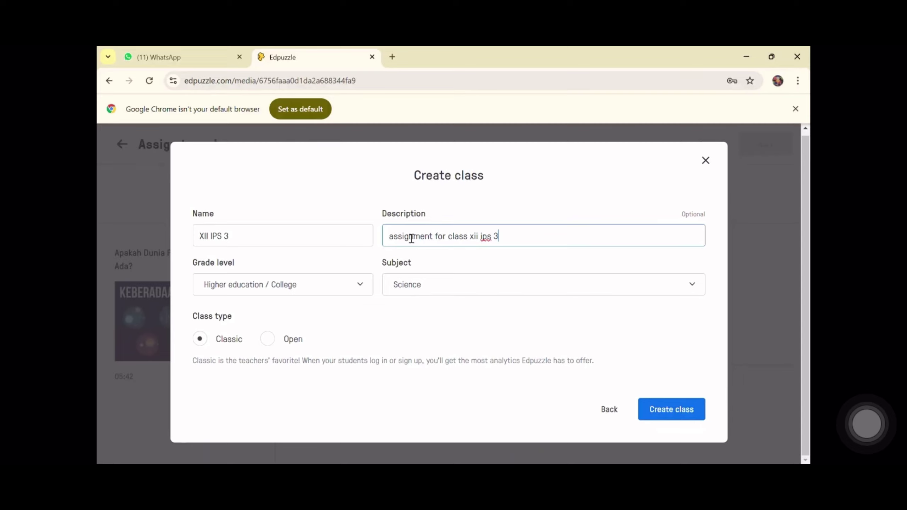
text(ps 3)
click(357, 288)
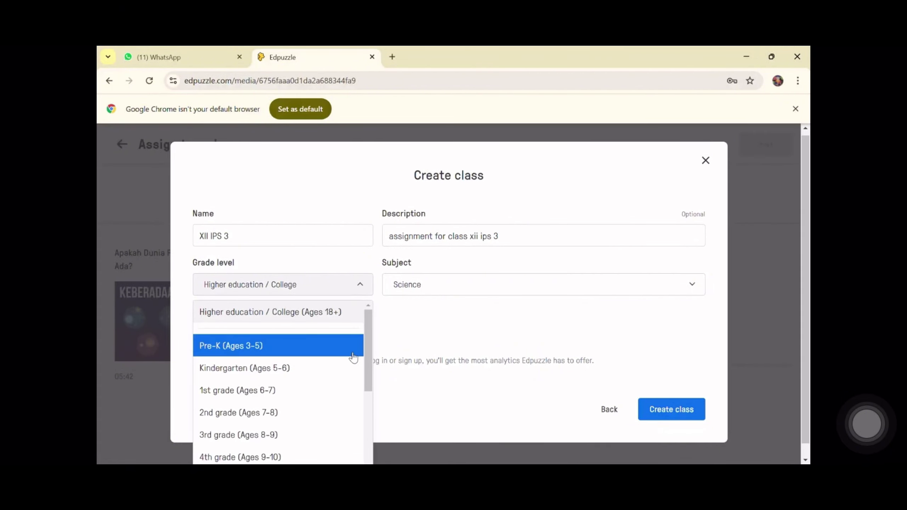
click(323, 313)
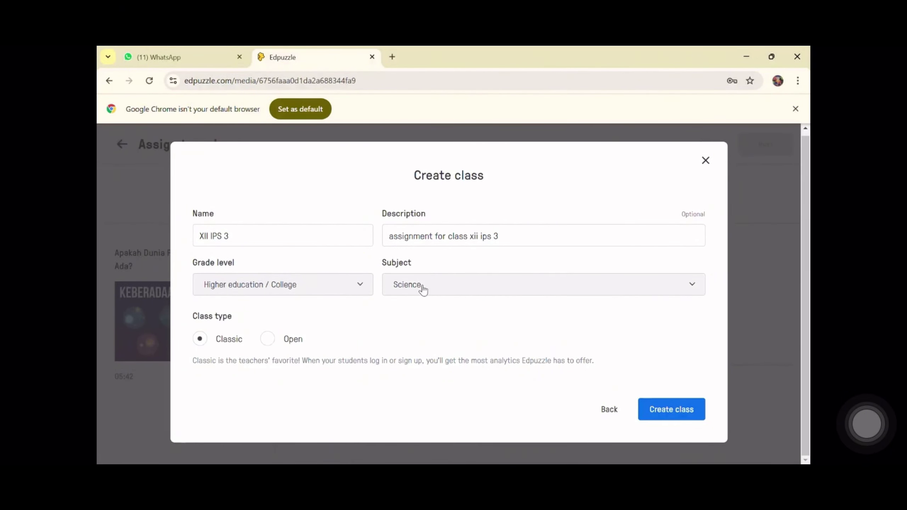